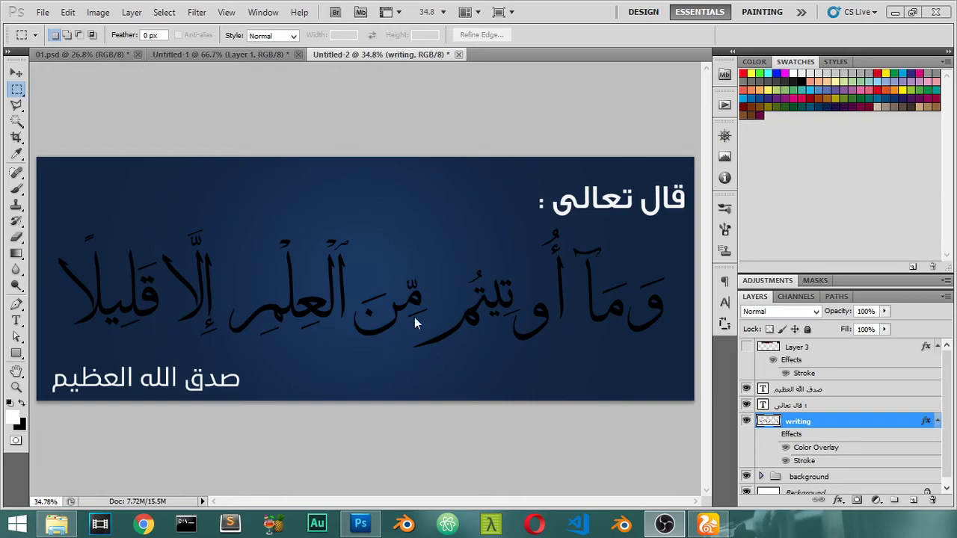
- Zoom the canvas to 200% and pan to the opening letters of the verse
key(ctrl+plus)
key(ctrl+plus)
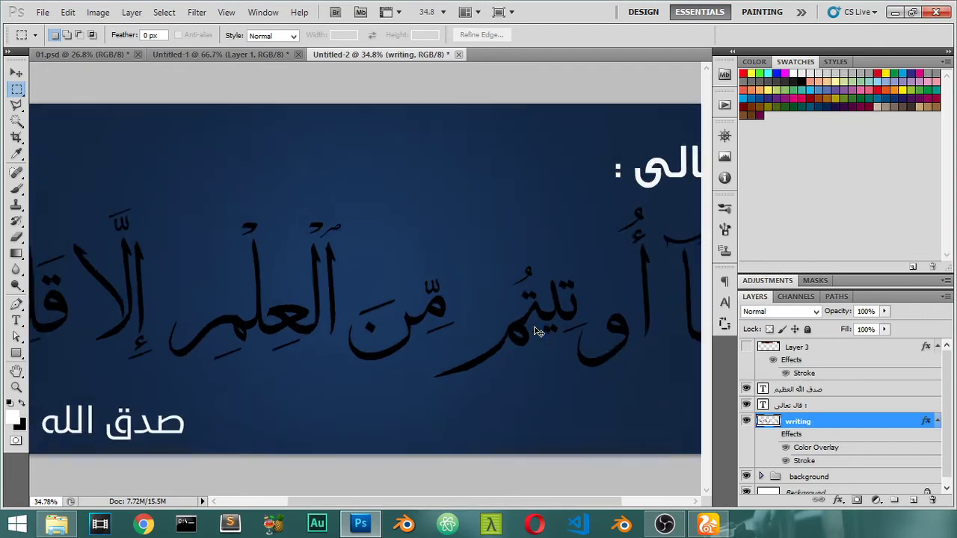
drag(536, 351, 361, 314)
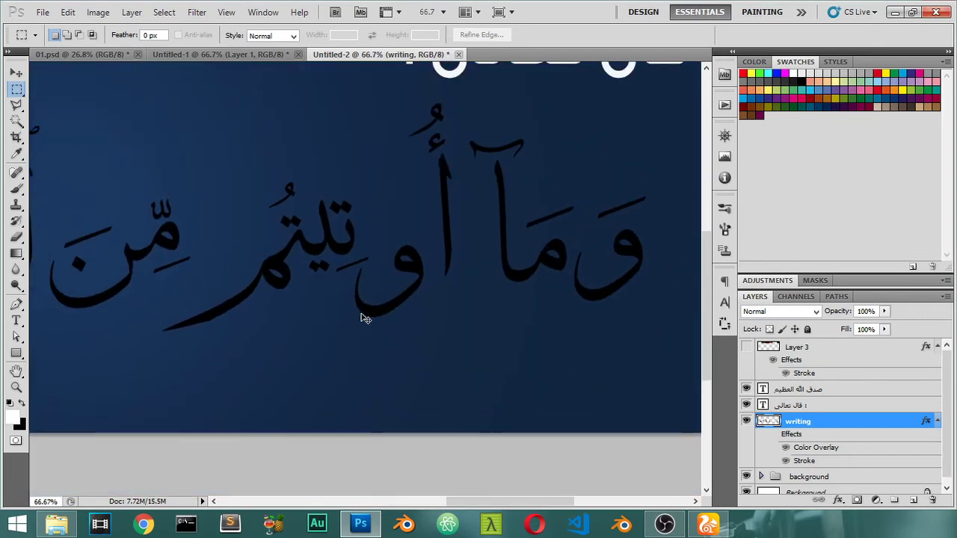
key(ctrl+plus)
key(ctrl+plus)
mouse_move(467, 279)
mouse_down()
mouse_move(252, 369)
mouse_move(252, 336)
mouse_up()
- With the Polygonal Lasso, trace around the slanted marks of the first word up to the hamza
key(l)
click(488, 304)
click(421, 357)
click(336, 381)
click(287, 313)
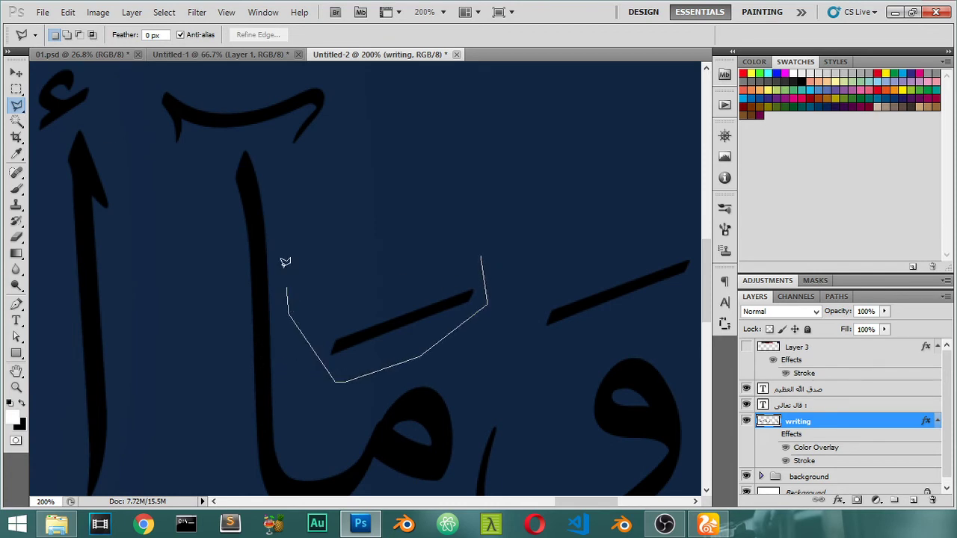
click(248, 132)
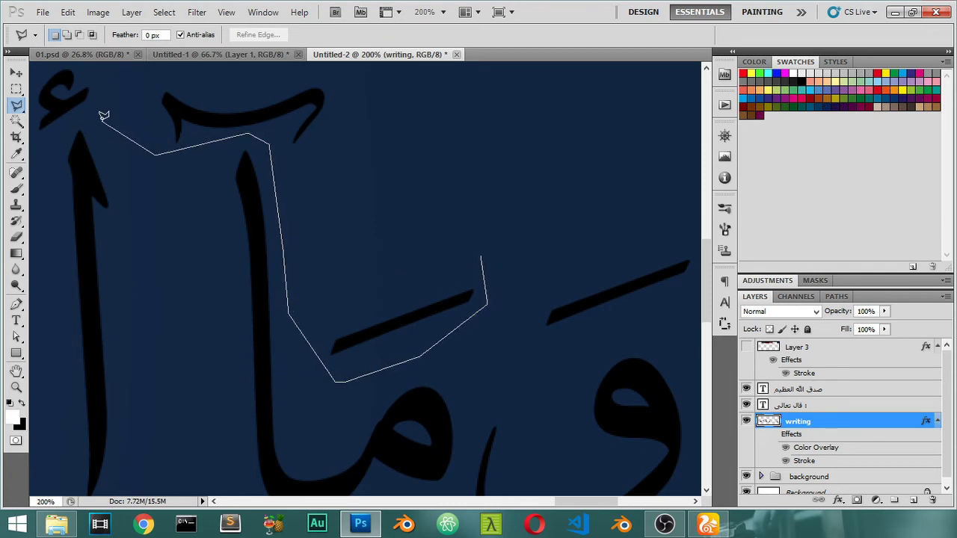
drag(103, 116, 332, 195)
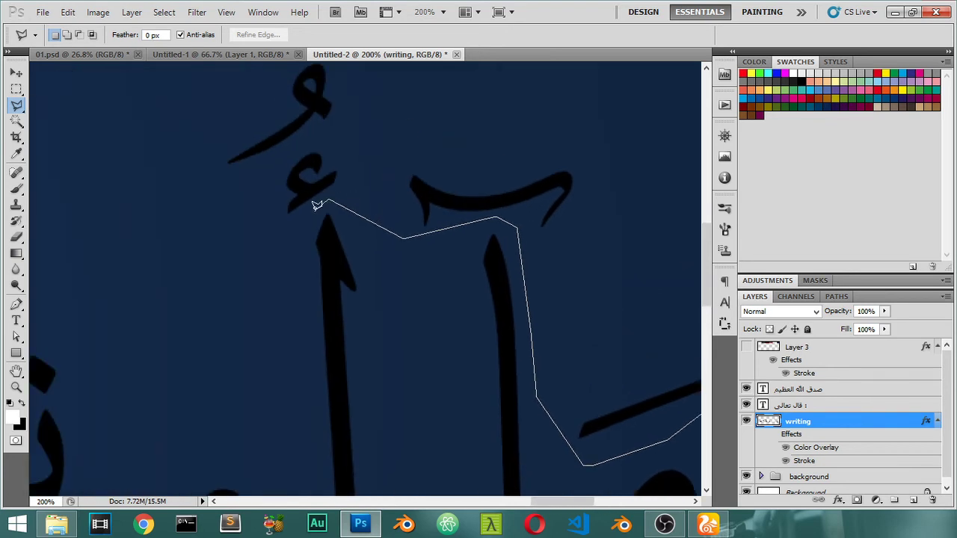
drag(181, 186, 163, 327)
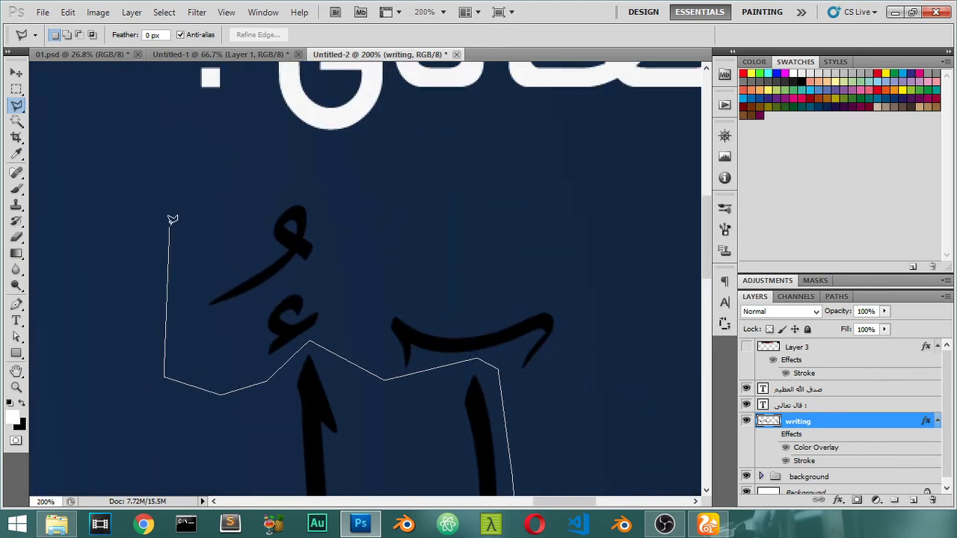
- Close the outline above the damma and copy the marks onto new Layer 4
click(391, 184)
click(504, 214)
drag(553, 286, 305, 183)
click(545, 200)
drag(590, 234, 429, 197)
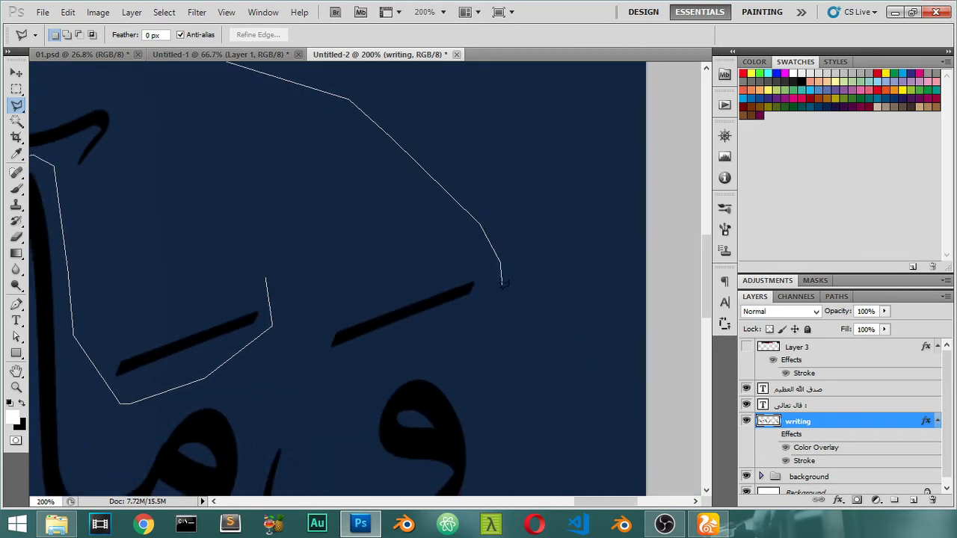
click(349, 365)
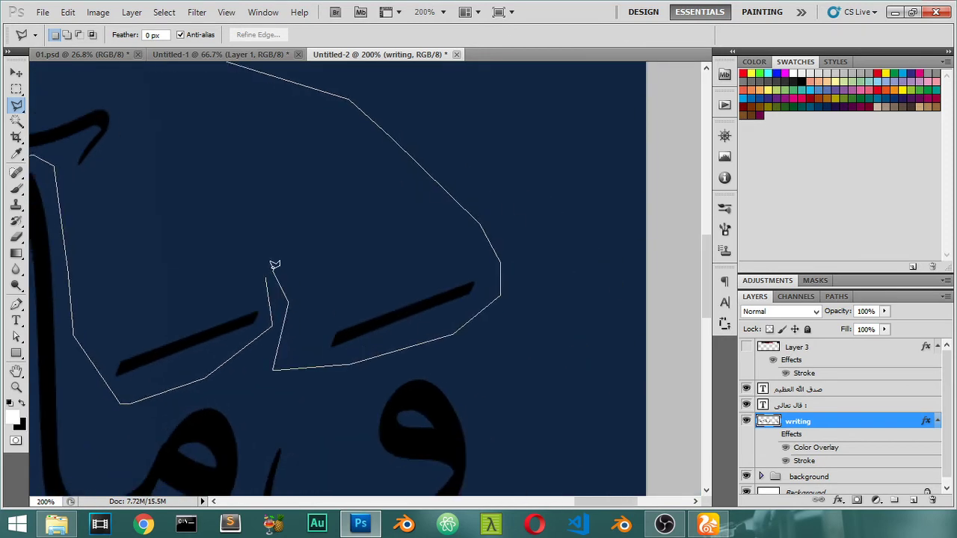
click(267, 275)
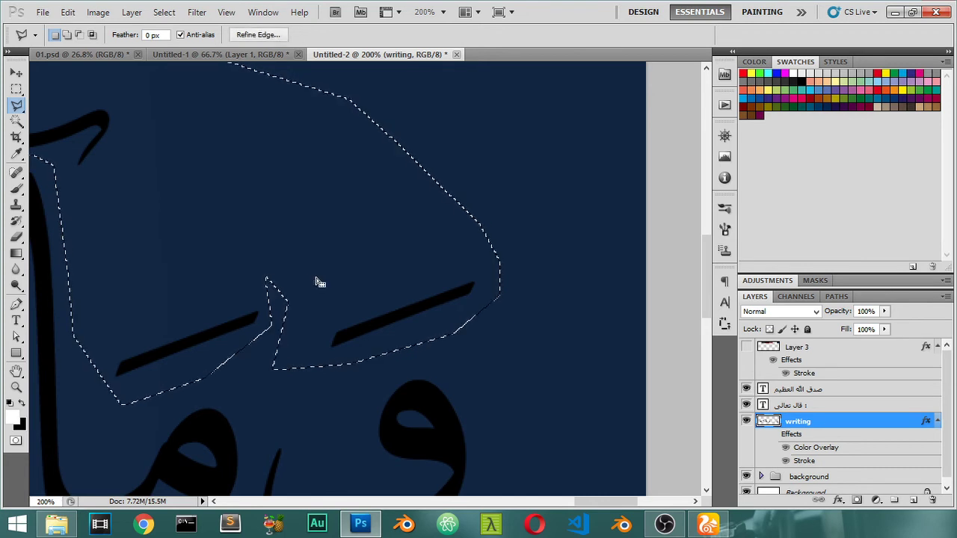
key(ctrl+j)
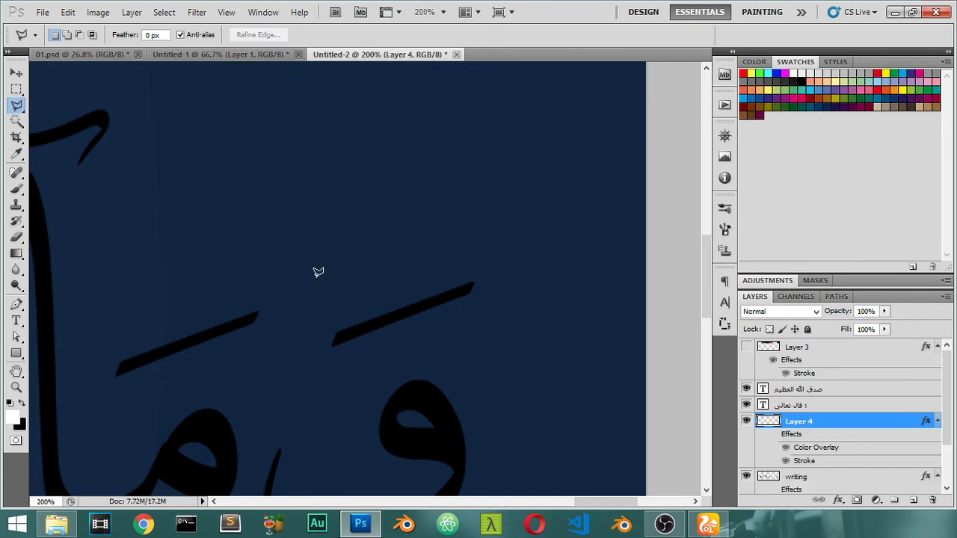
- Copy the slanted mark beneath the second word from the writing layer onto Layer 5
mouse_move(469, 326)
mouse_down()
mouse_move(284, 265)
mouse_move(393, 265)
mouse_move(337, 154)
mouse_move(369, 236)
mouse_up()
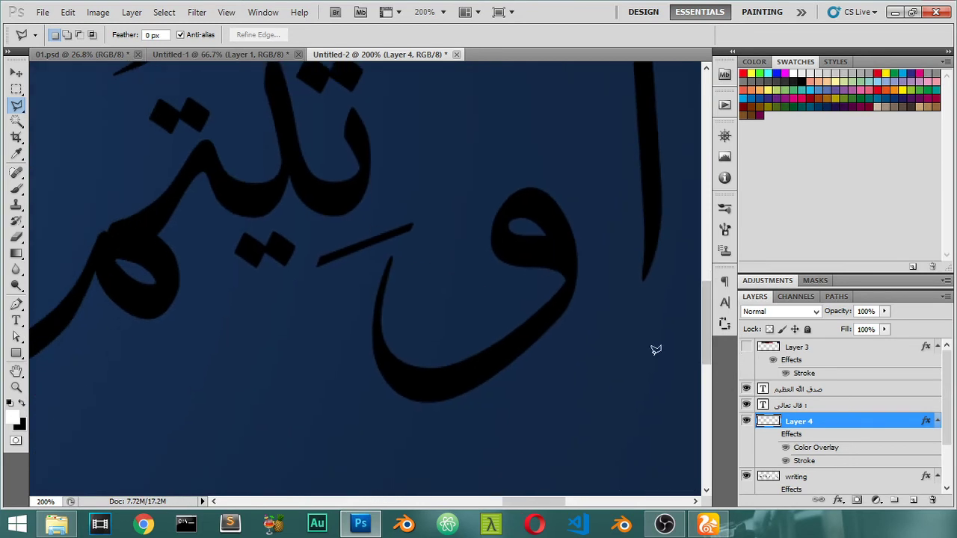
scroll(391, 238, up, 3)
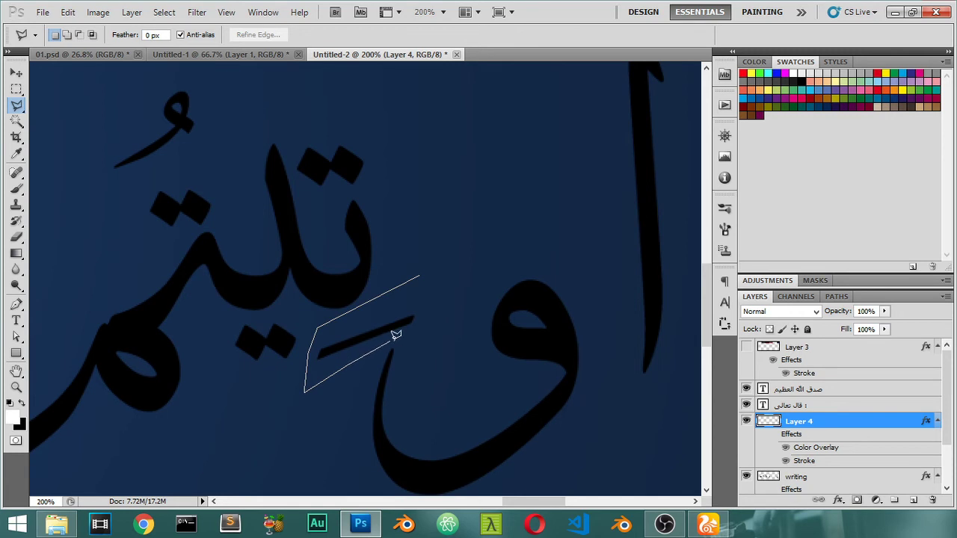
click(421, 273)
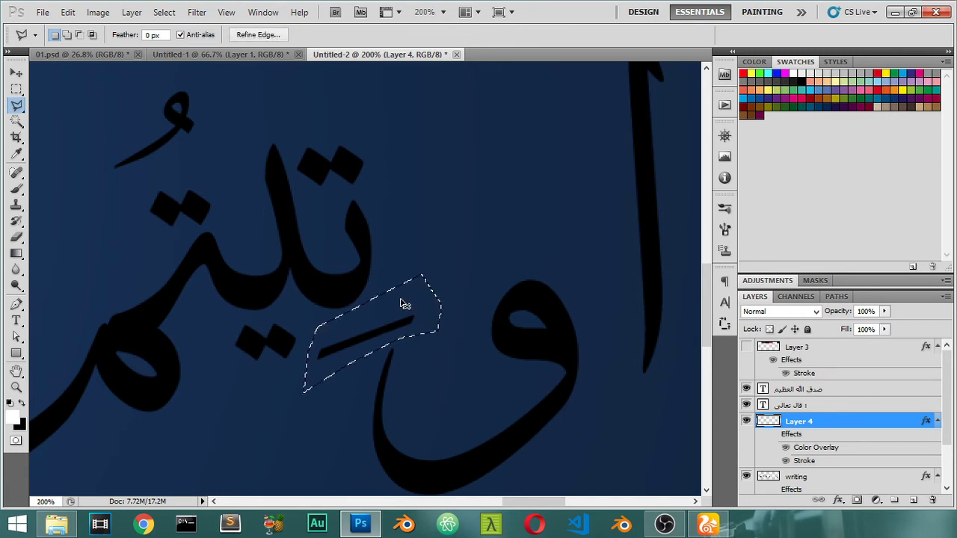
click(822, 477)
key(ctrl+j)
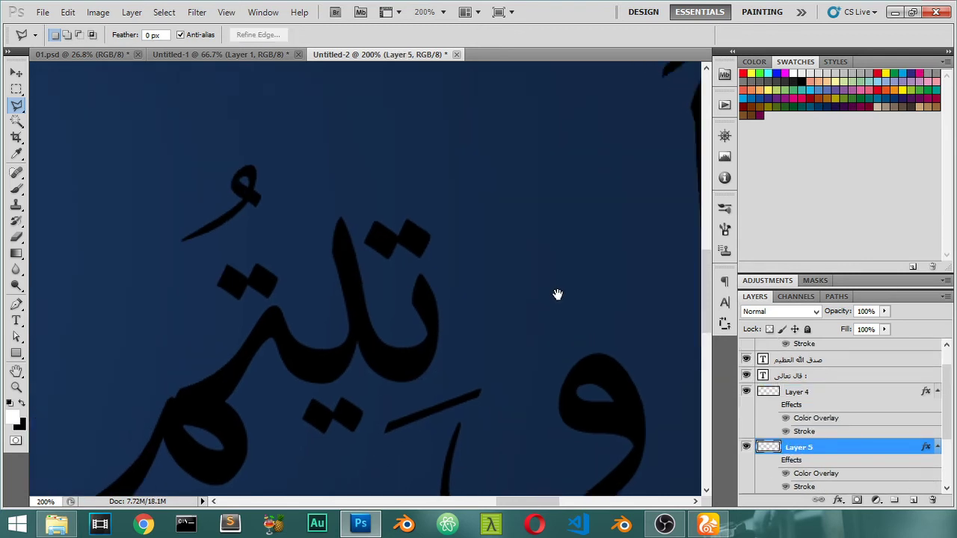
- Box the damma above the word and copy it from the writing layer onto Layer 6
drag(543, 243, 700, 362)
click(17, 88)
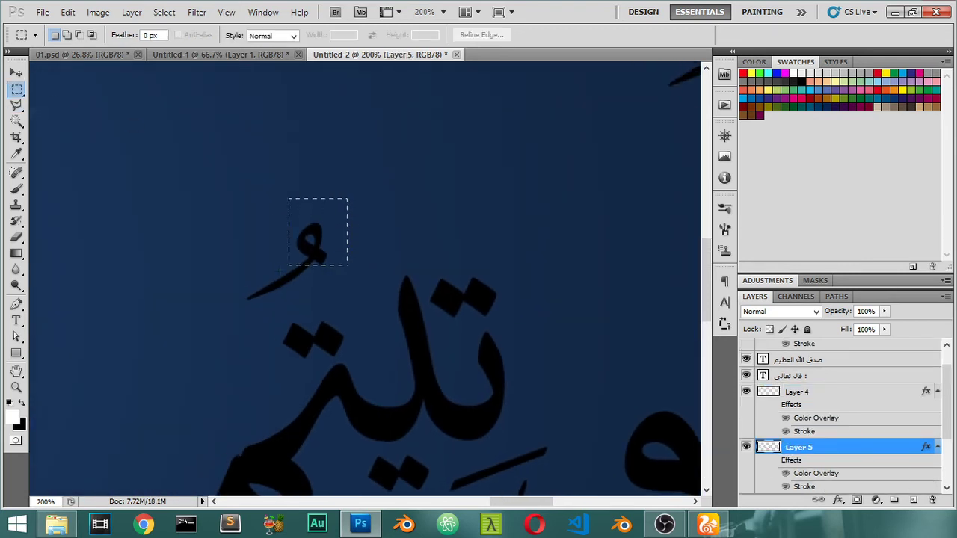
drag(278, 268, 232, 297)
key(ctrl+j)
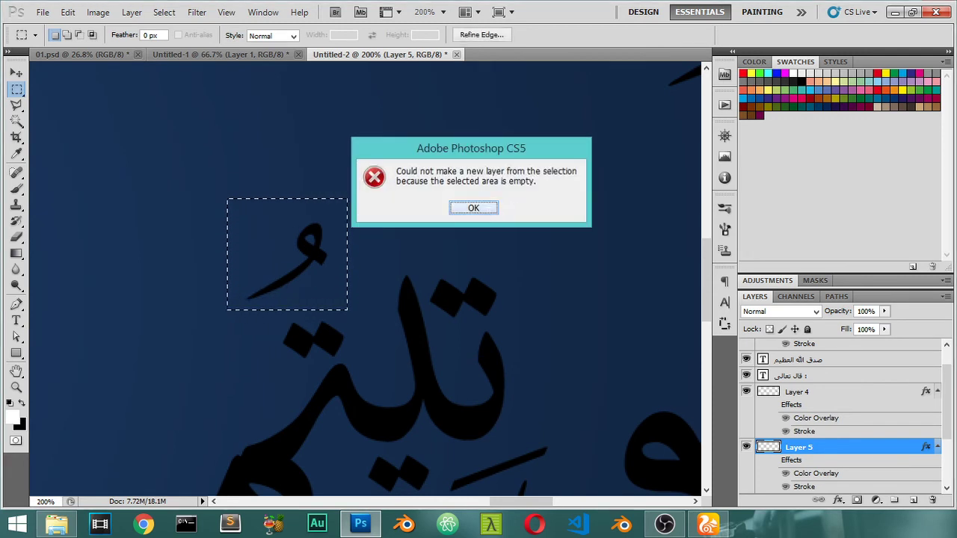
key(Return)
scroll(822, 404, down, 2)
scroll(822, 403, down, 2)
click(802, 419)
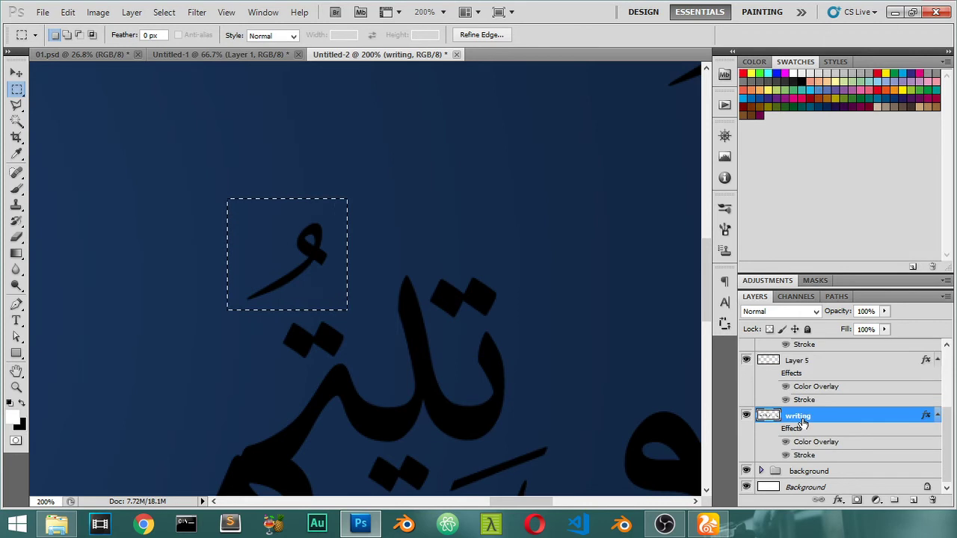
key(ctrl+j)
- Lasso the kasra under من, copy it onto Layer 7, and deselect
mouse_move(551, 412)
mouse_down()
mouse_move(551, 303)
mouse_move(466, 342)
mouse_move(410, 317)
mouse_up()
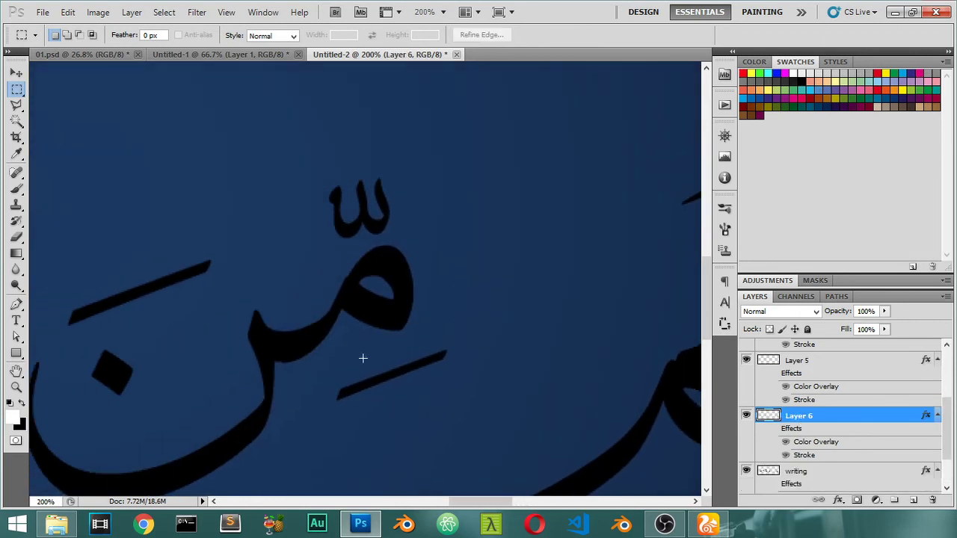
click(13, 105)
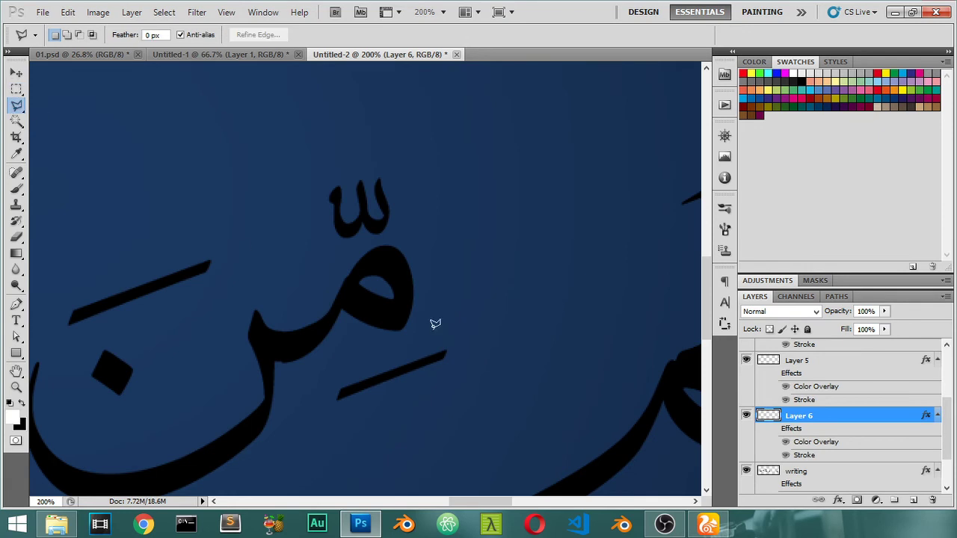
drag(320, 413, 465, 396)
mouse_move(454, 325)
mouse_down()
mouse_move(321, 373)
mouse_move(320, 385)
mouse_up()
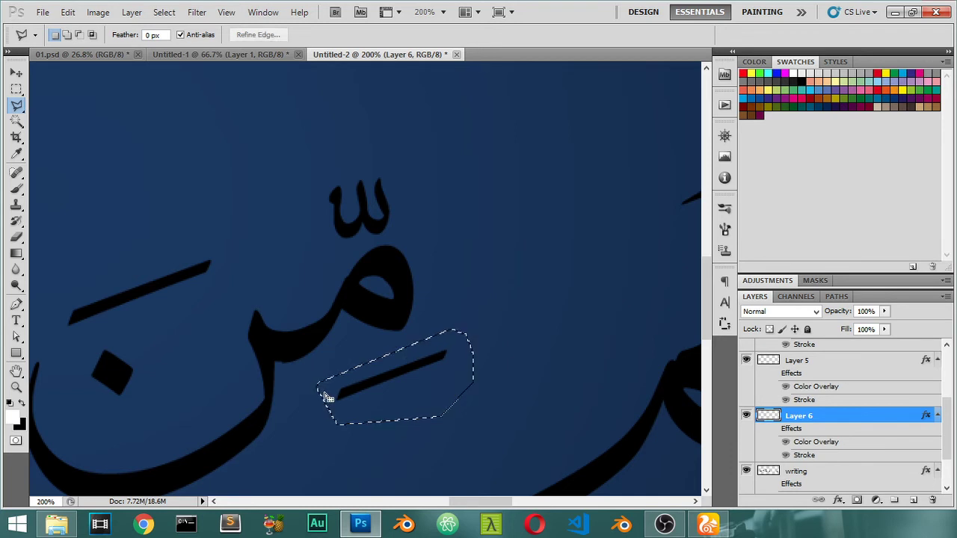
key(ctrl+j)
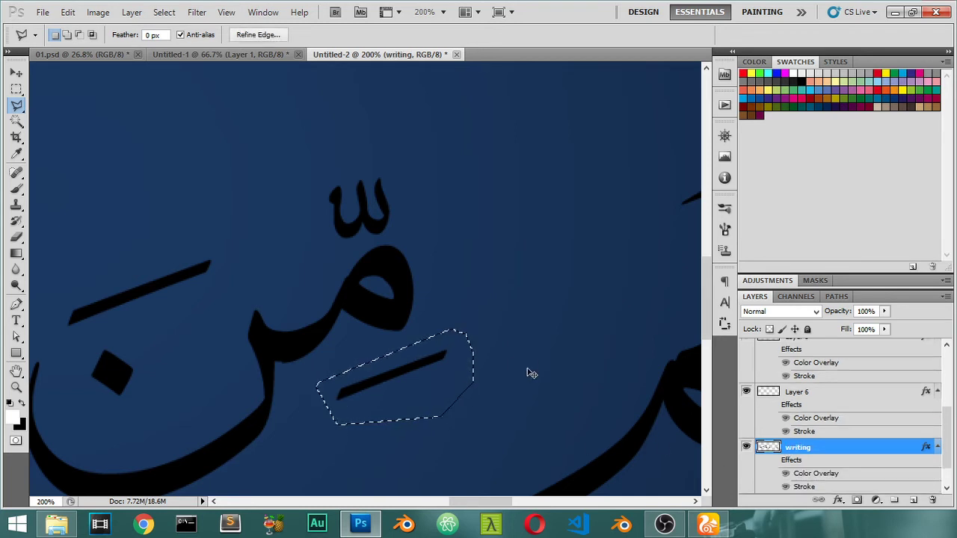
key(ctrl+d)
- Outline the shadda and its neighbouring mark, with the writing layer active
click(213, 222)
click(71, 284)
click(224, 293)
click(487, 215)
click(469, 184)
click(394, 153)
click(218, 212)
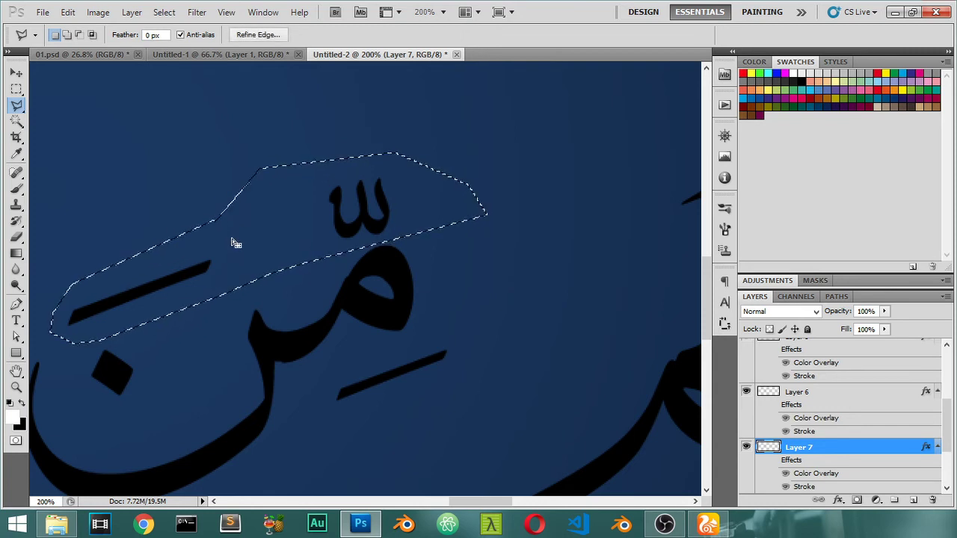
scroll(813, 443, down, 3)
click(811, 420)
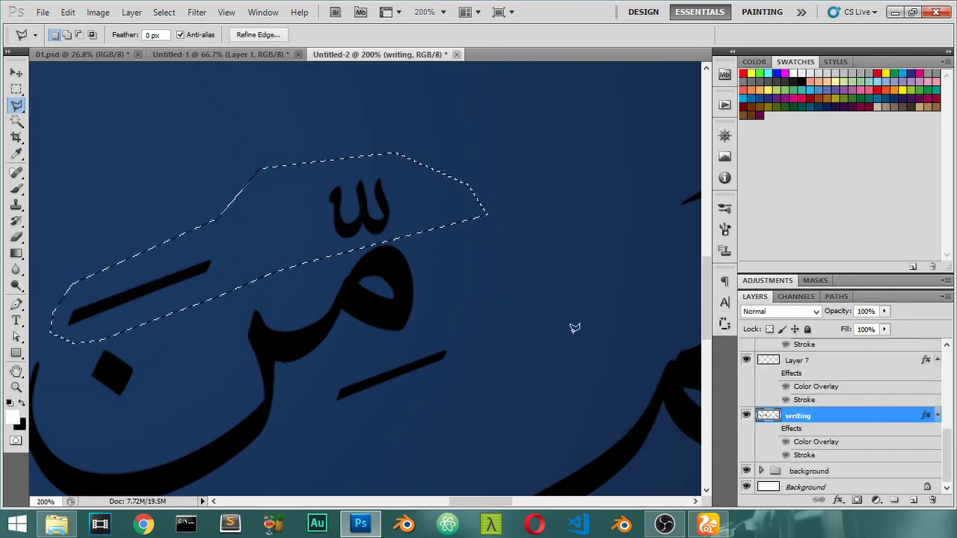
- Copy the shadda marks onto Layer 8 and begin outlining the strokes under العلم
key(ctrl+j)
drag(235, 335, 474, 287)
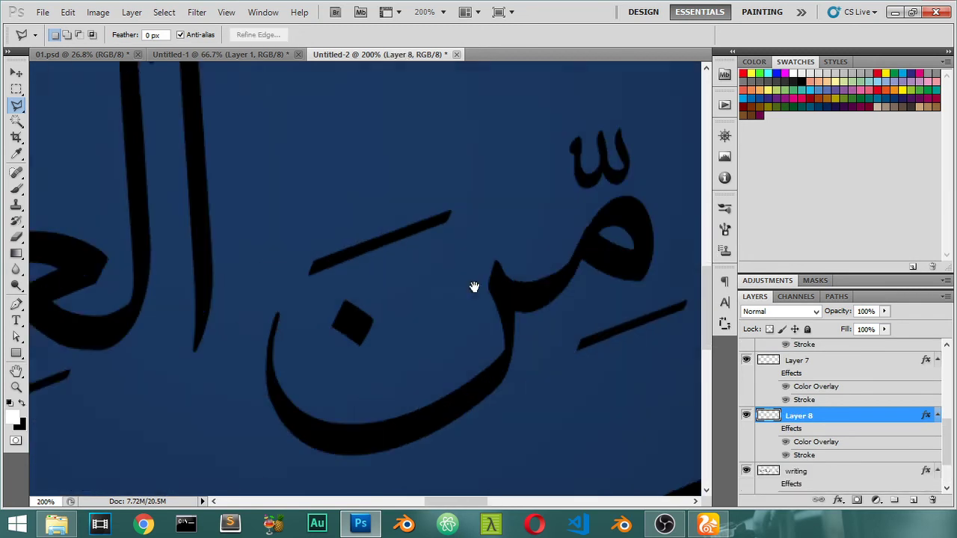
drag(217, 299, 436, 320)
click(220, 399)
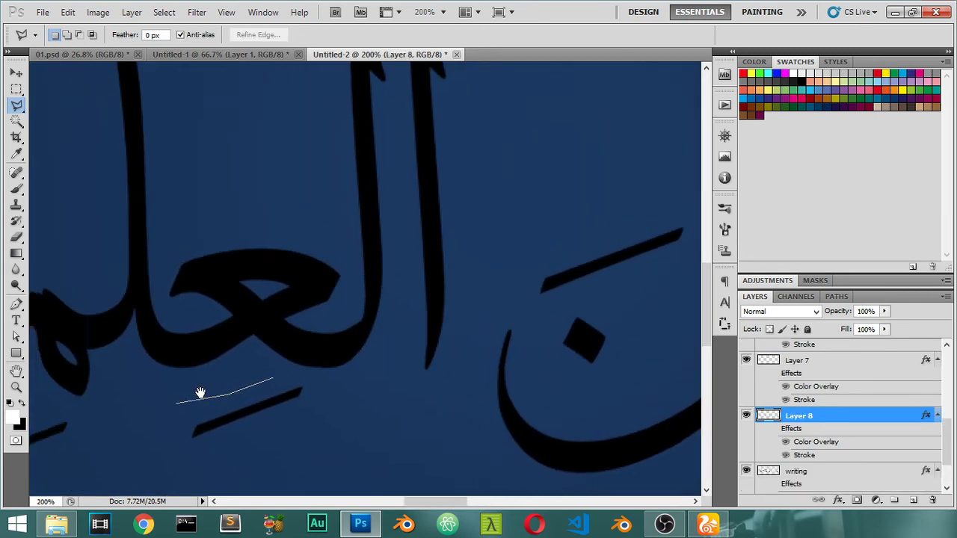
drag(199, 391, 393, 316)
click(328, 344)
click(169, 344)
click(110, 379)
click(98, 423)
- Finish selecting both strokes under العلم and move them from the writing onto Layer 9
click(150, 441)
click(342, 439)
click(441, 408)
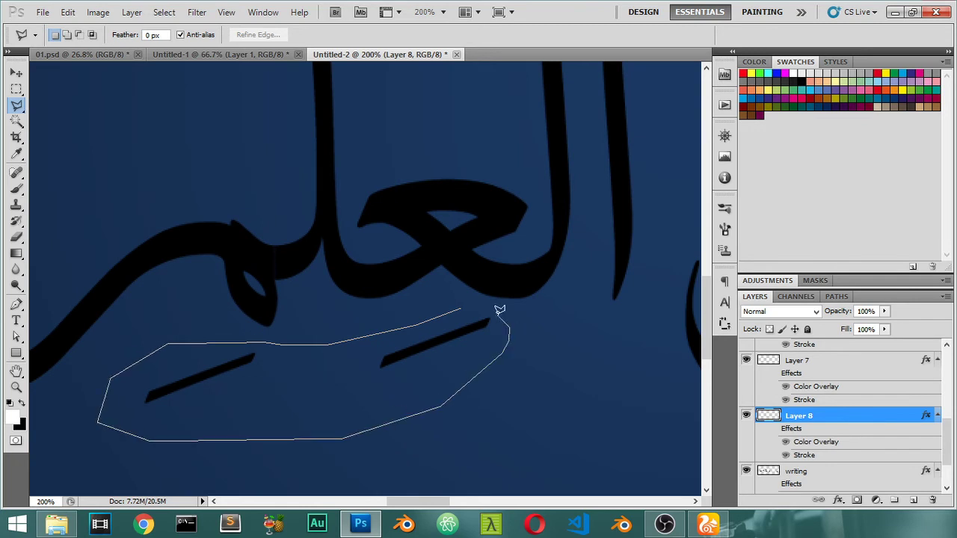
click(463, 304)
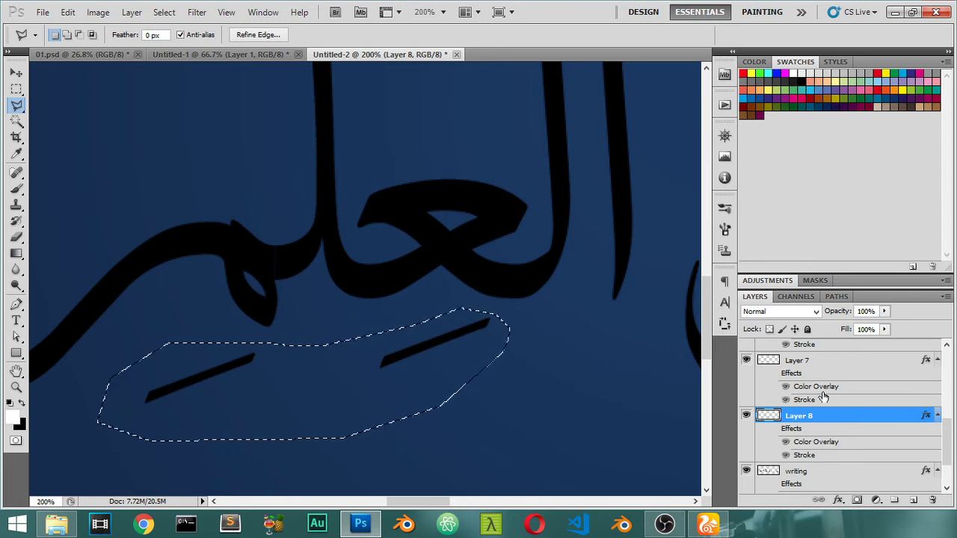
scroll(800, 396, down, 2)
click(798, 429)
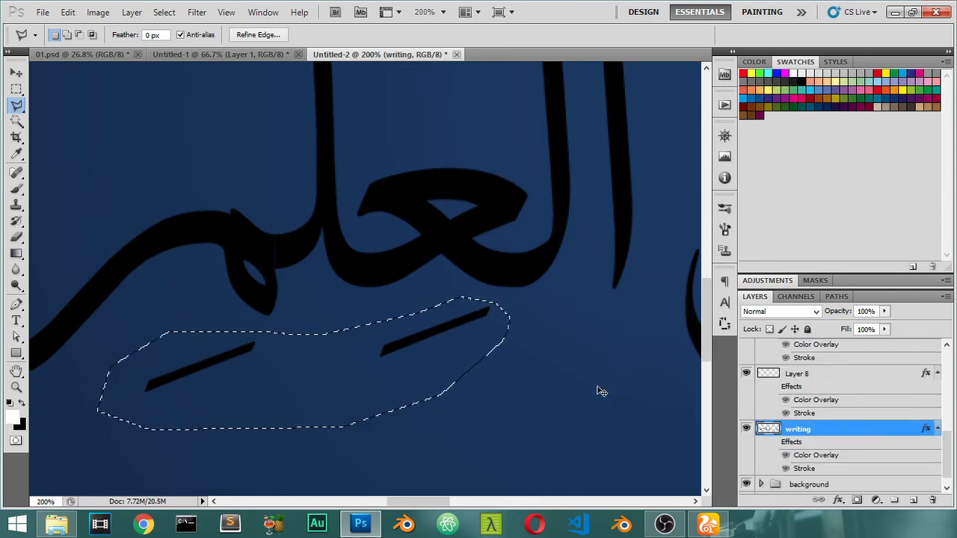
key(ctrl+shift+j)
- Begin a polygonal outline around the marks above the alifs
scroll(487, 326, up, 5)
scroll(486, 318, up, 3)
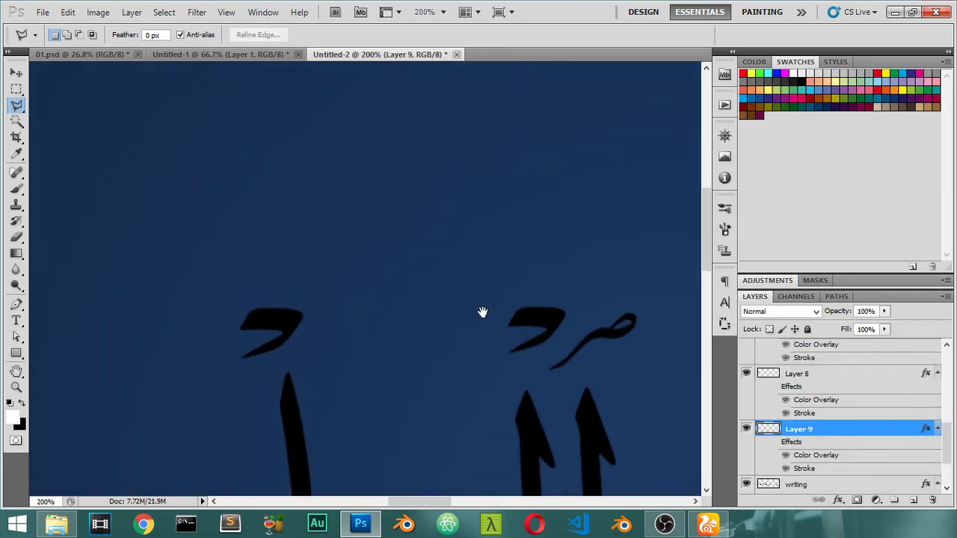
click(673, 252)
click(198, 247)
click(122, 341)
click(136, 388)
click(202, 394)
click(278, 356)
- Close the outline around the alif marks and copy them from the writing onto Layer 10
click(436, 339)
click(539, 383)
click(642, 367)
click(672, 250)
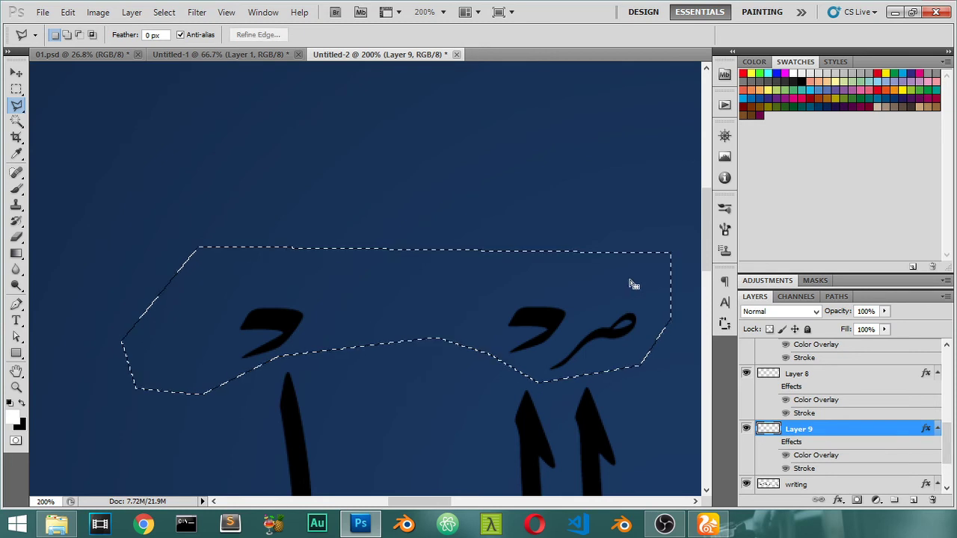
scroll(858, 415, down, 1)
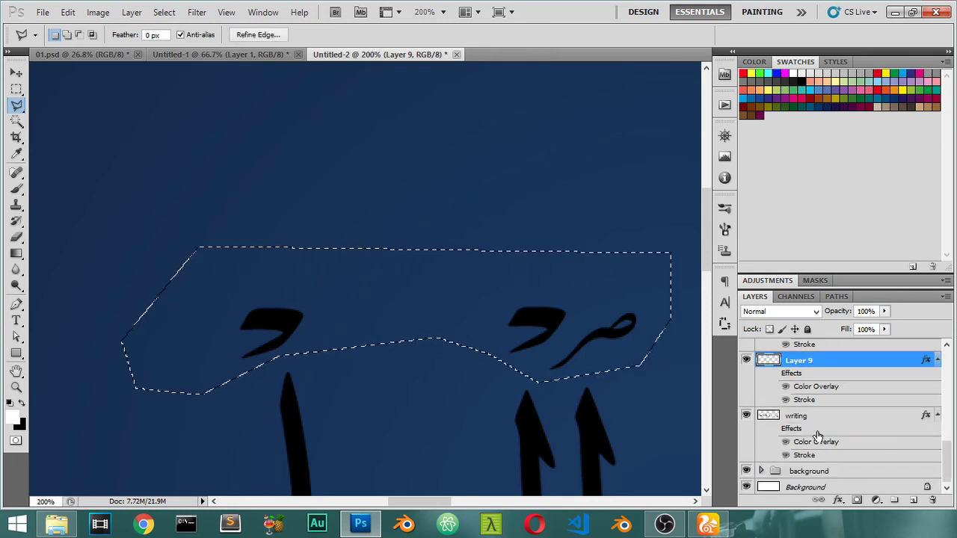
key(alt+bracketleft)
key(ctrl+j)
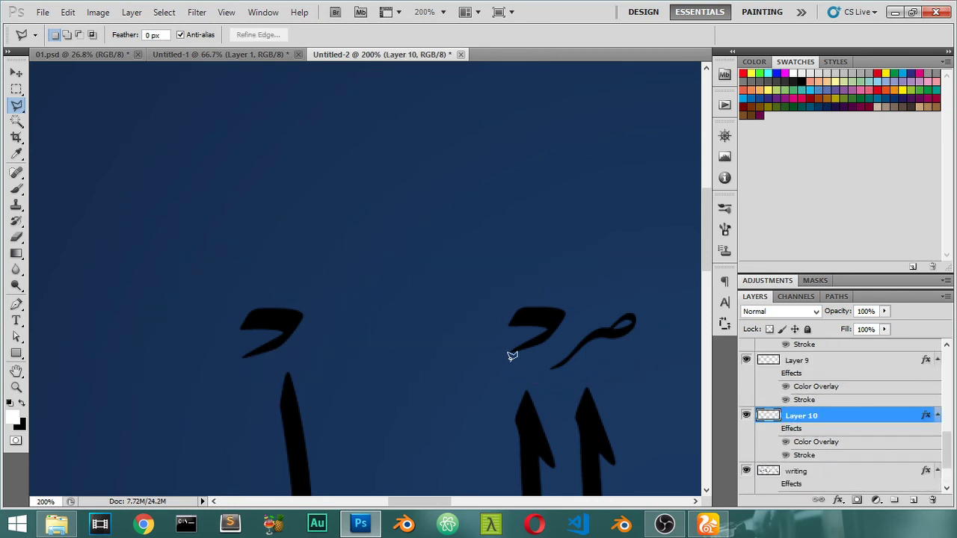
- Box the small mark with its dash and copy it from the writing onto Layer 11
scroll(399, 209, left, 5)
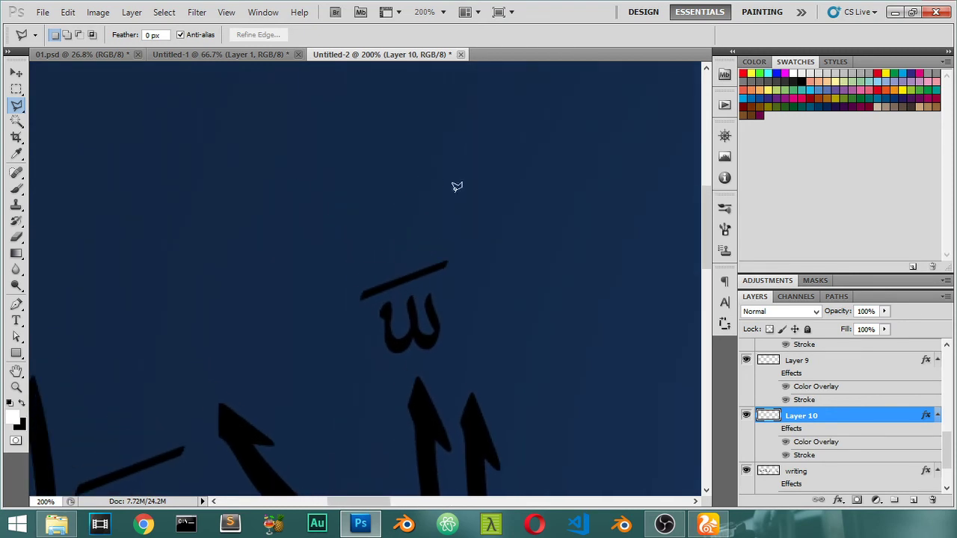
click(18, 90)
drag(535, 215, 303, 364)
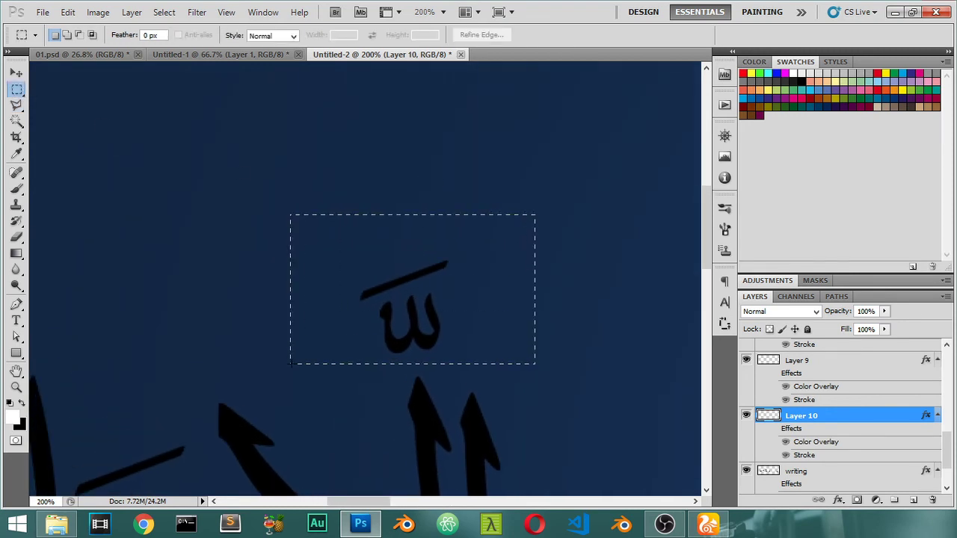
scroll(806, 424, down, 1)
click(805, 424)
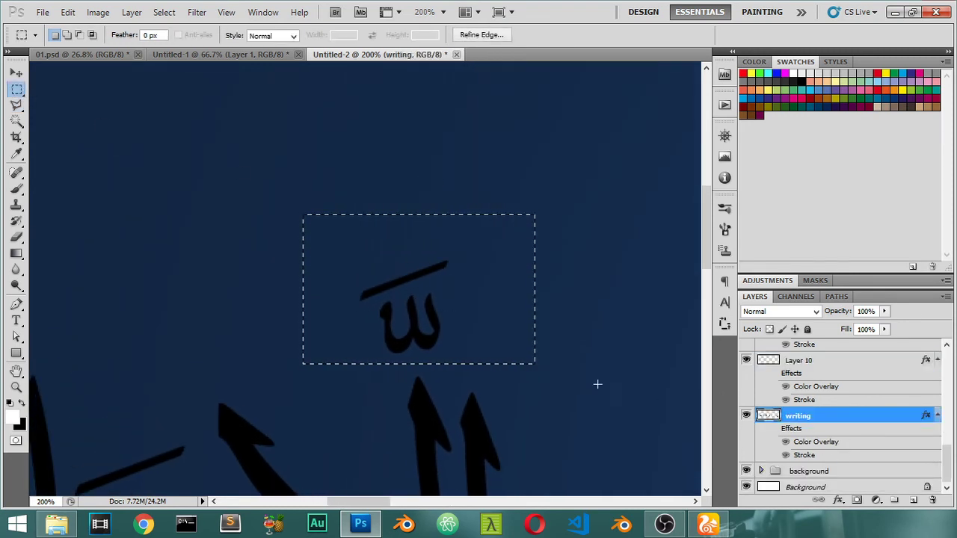
key(ctrl+j)
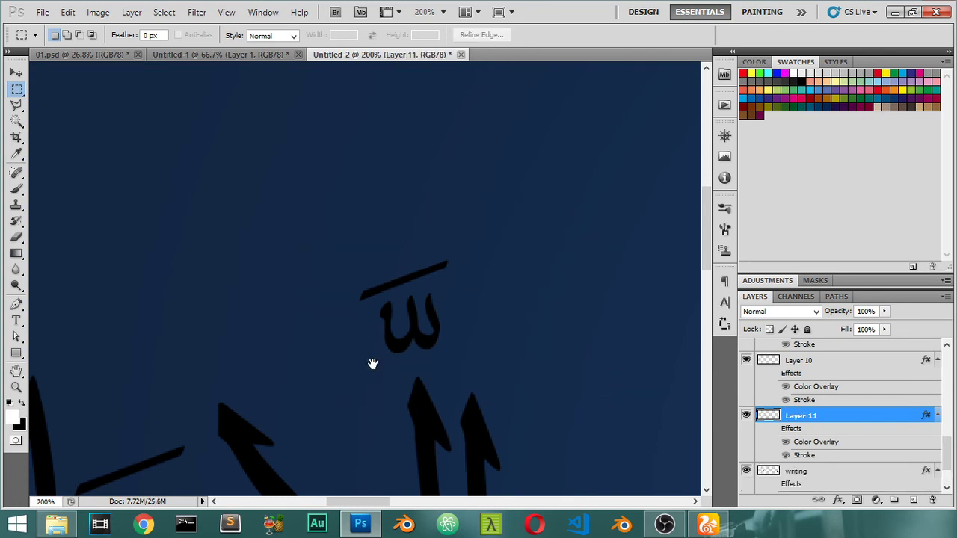
- Box the single slanted stroke and copy it from the writing onto Layer 12
drag(372, 365, 465, 289)
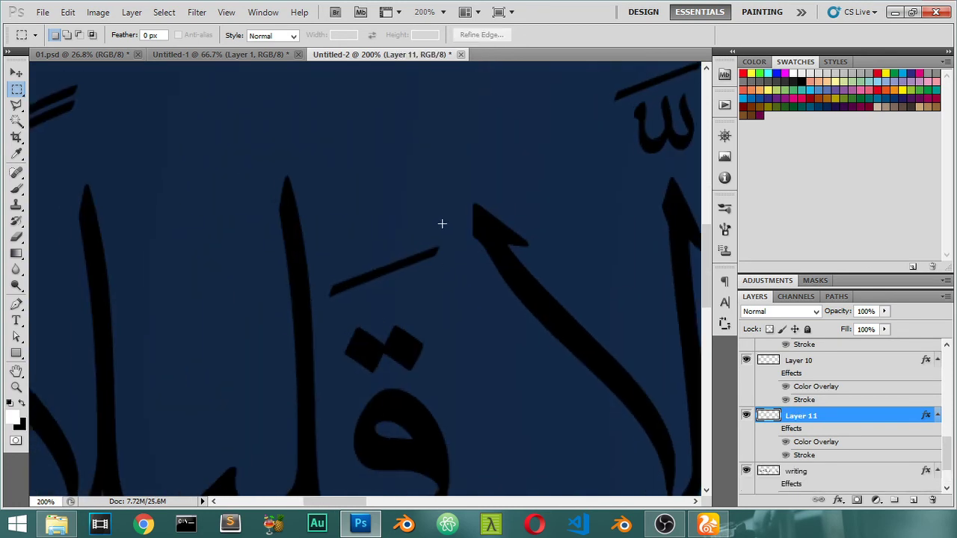
drag(404, 283, 321, 311)
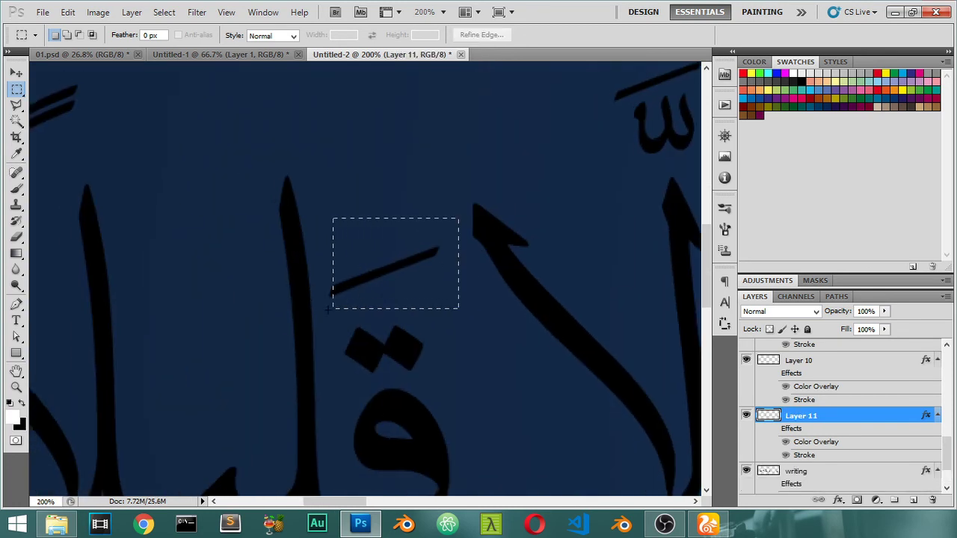
click(815, 479)
key(ctrl+j)
- Box the double-stroke mark and copy it from the writing onto Layer 13
mouse_move(279, 327)
mouse_down()
mouse_move(375, 268)
mouse_move(427, 342)
mouse_up()
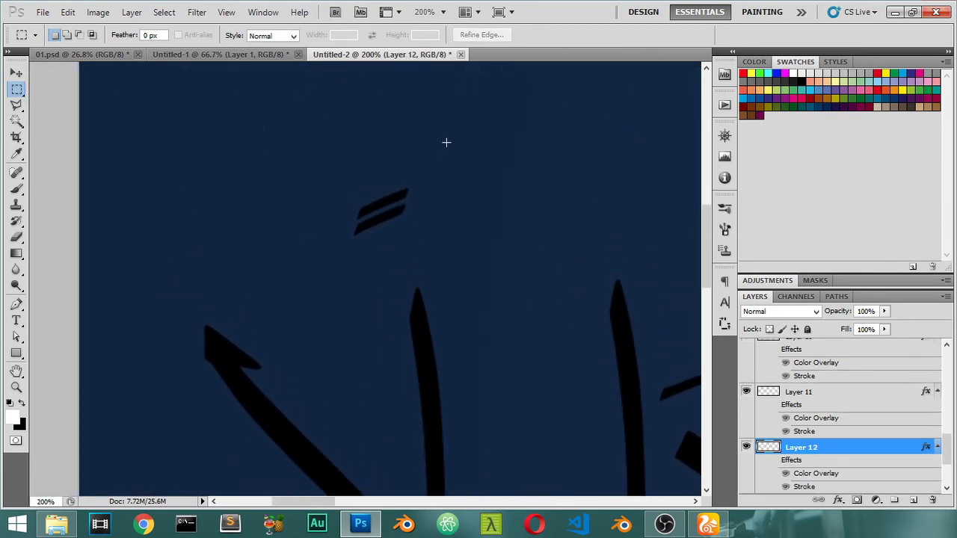
drag(316, 250, 310, 257)
scroll(852, 419, down, 1)
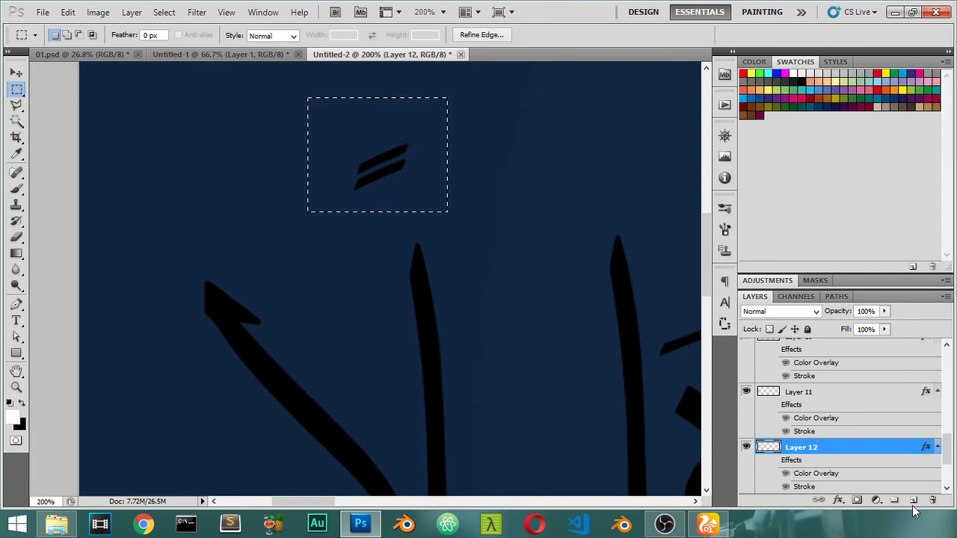
scroll(806, 447, down, 2)
click(799, 417)
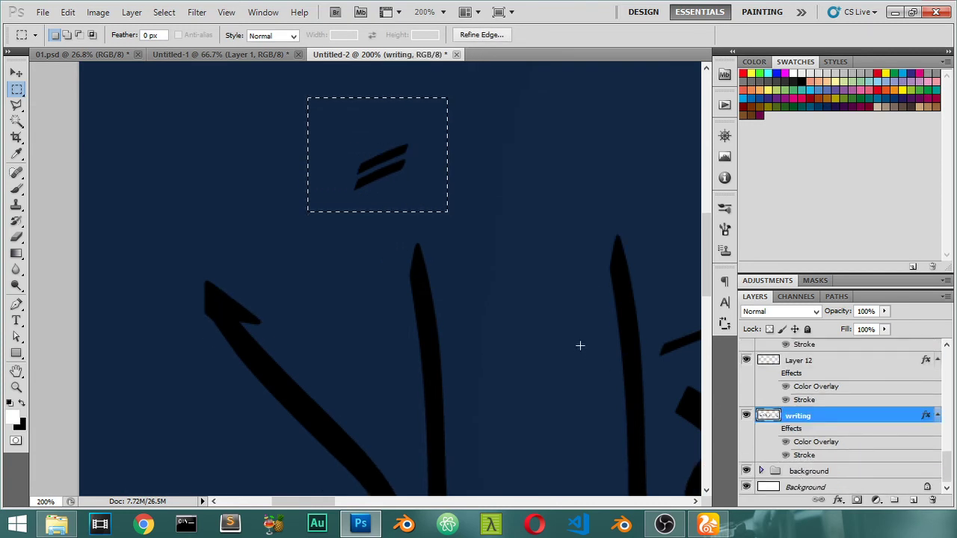
key(ctrl+j)
scroll(826, 438, down, 2)
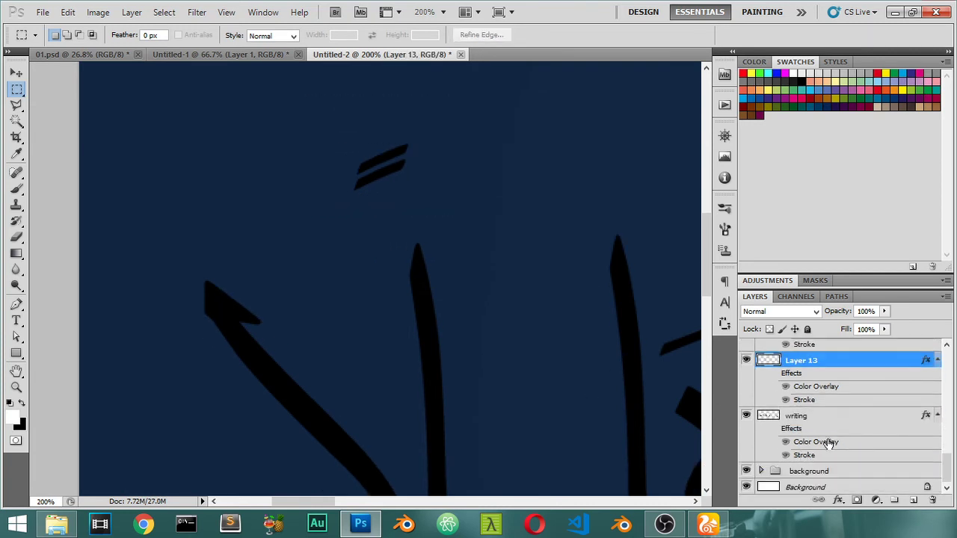
drag(483, 252, 463, 187)
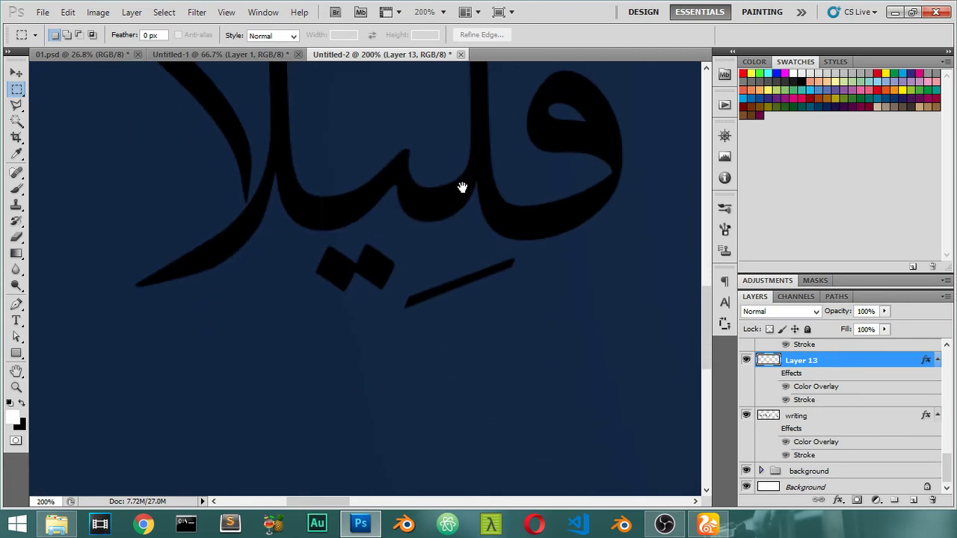
- Polygonal-lasso the stroke under قليلا and copy it from the writing onto Layer 14
click(17, 104)
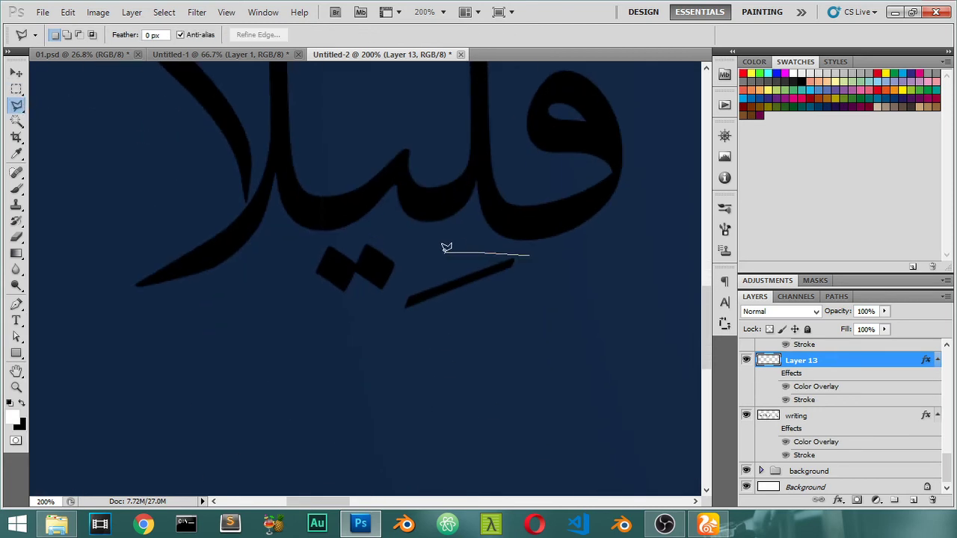
click(390, 299)
click(385, 328)
click(495, 323)
click(539, 283)
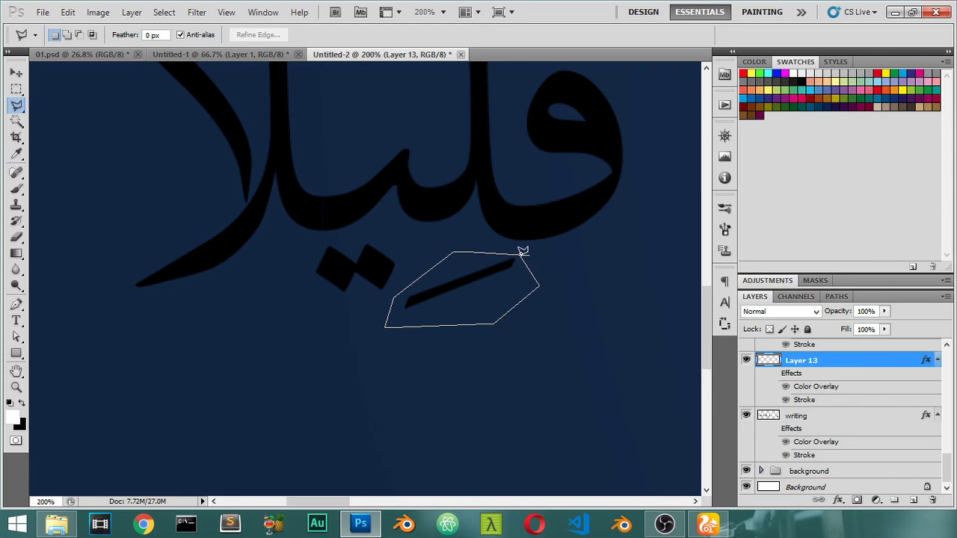
click(530, 253)
key(alt+bracketleft)
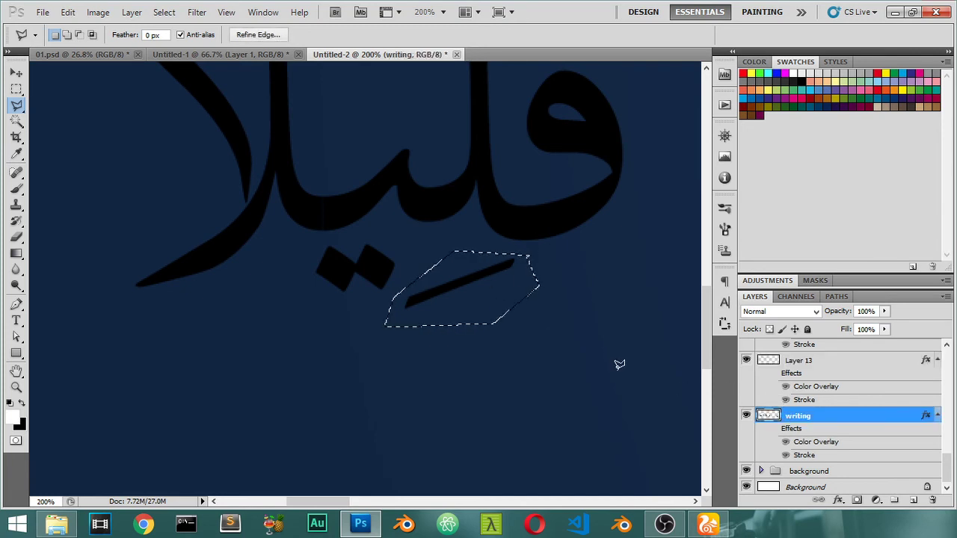
key(ctrl+j)
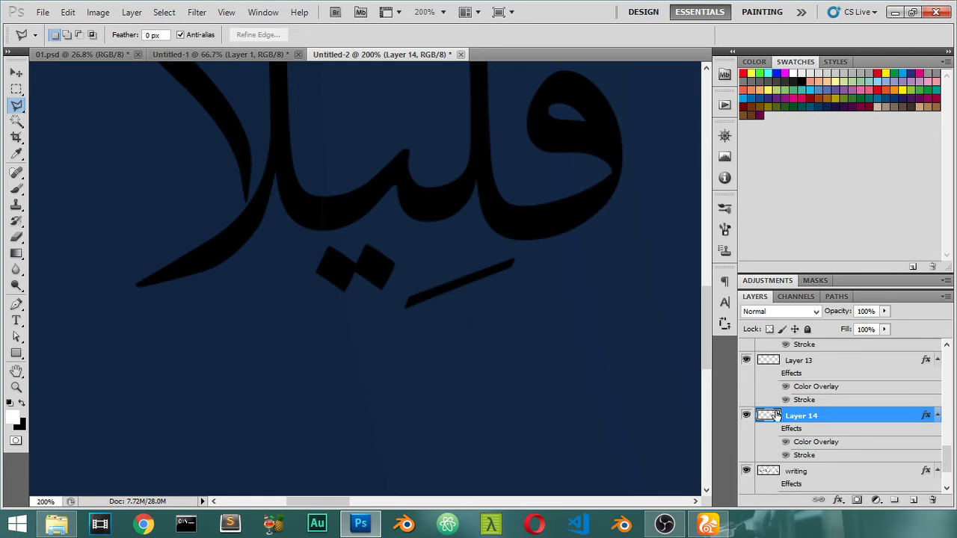
- Toggle Layer 14's visibility to check it, then fit the whole banner in the window
click(745, 416)
scroll(448, 363, right, 5)
scroll(449, 363, right, 3)
scroll(449, 363, right, 3)
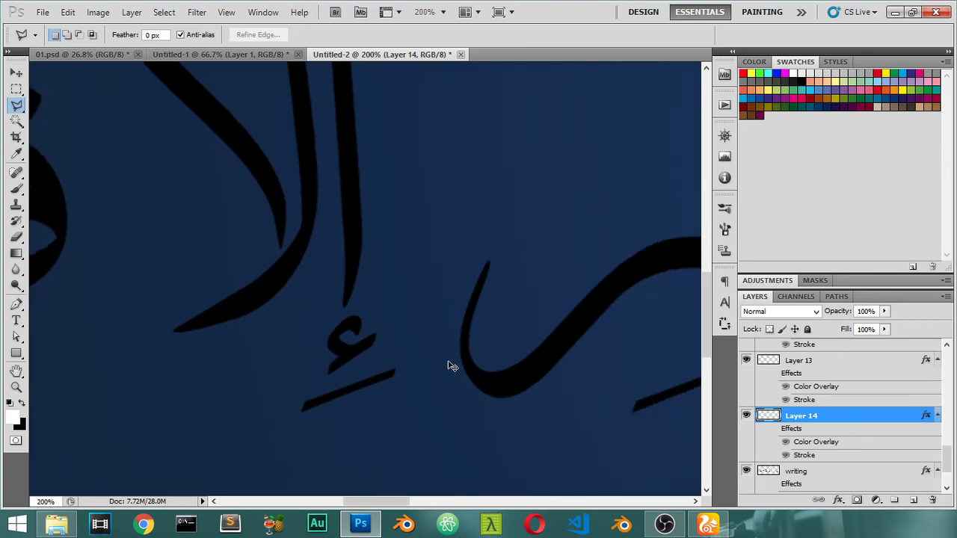
key(ctrl+0)
scroll(806, 428, up, 2)
scroll(807, 426, up, 3)
scroll(810, 425, up, 3)
- Group the diacritic layers into Group 1 and compare the verse with and without it
shift+click(791, 415)
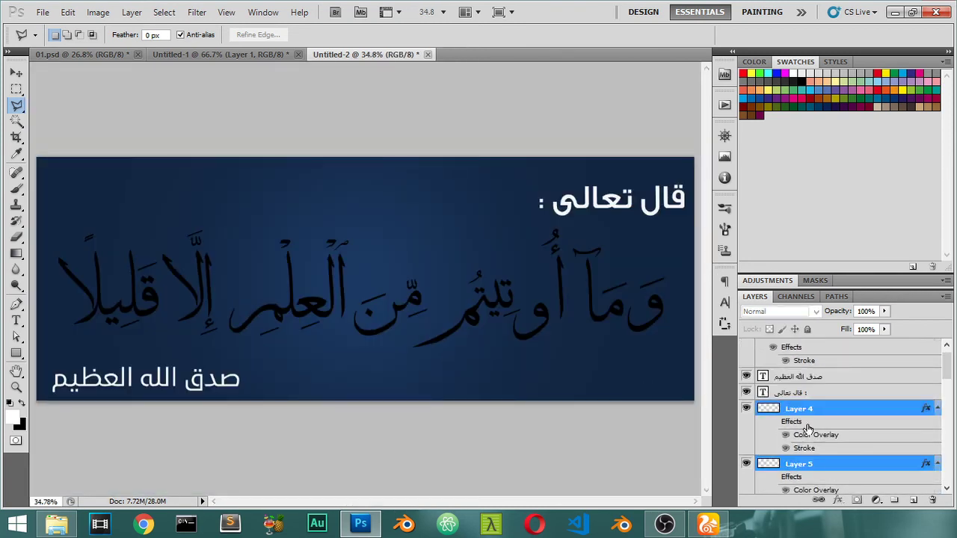
key(ctrl+g)
double_click(894, 412)
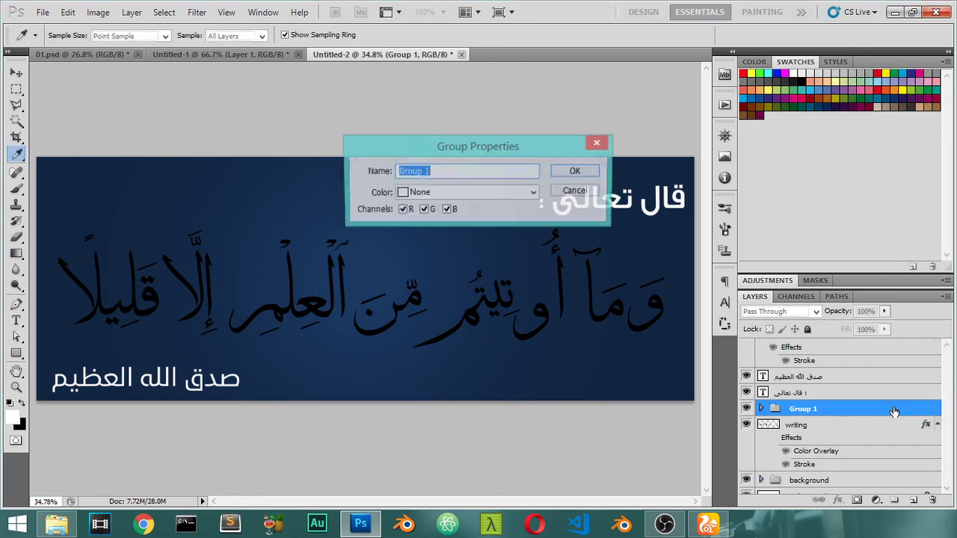
click(576, 192)
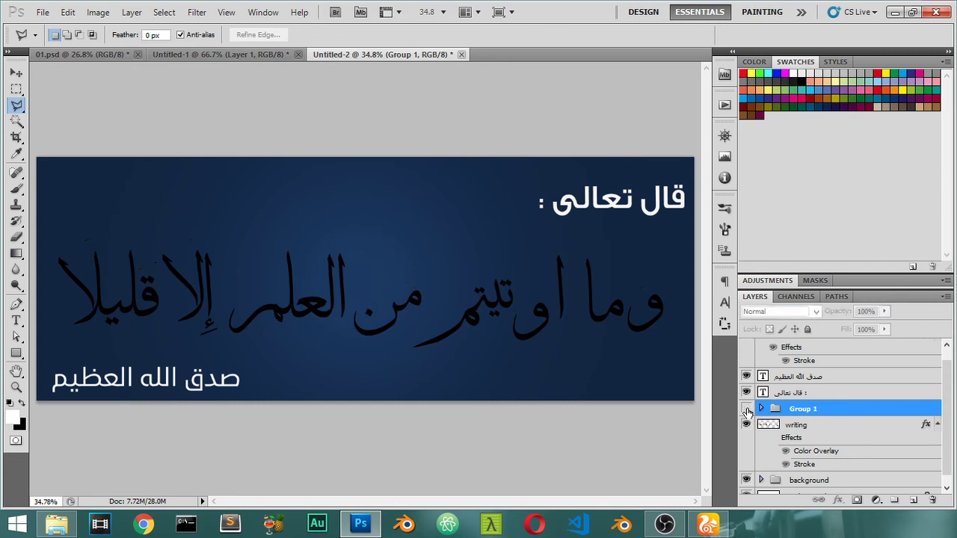
click(746, 409)
click(746, 409)
click(746, 409)
click(746, 409)
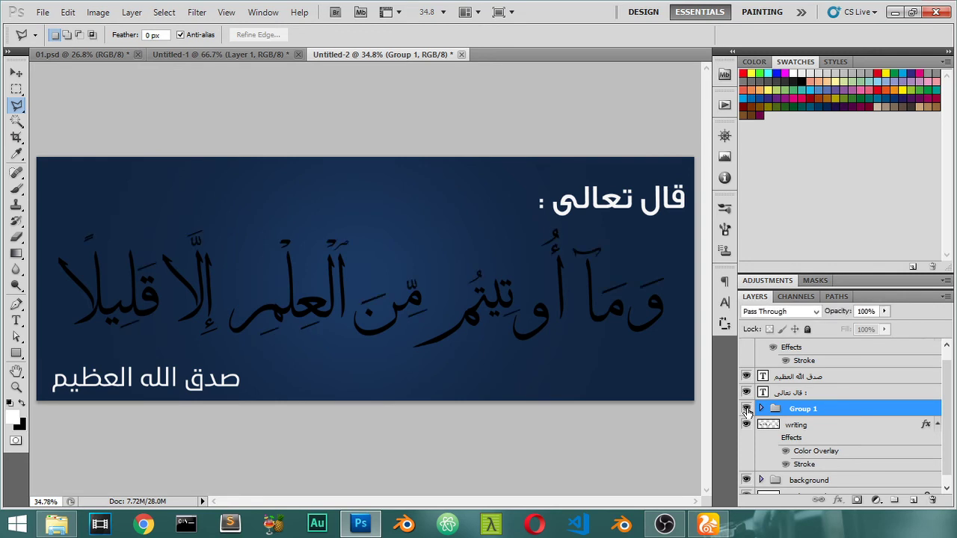
- Duplicate Group 1, hide the original, and convert Group 1 copy to a smart object
right_click(826, 413)
click(852, 234)
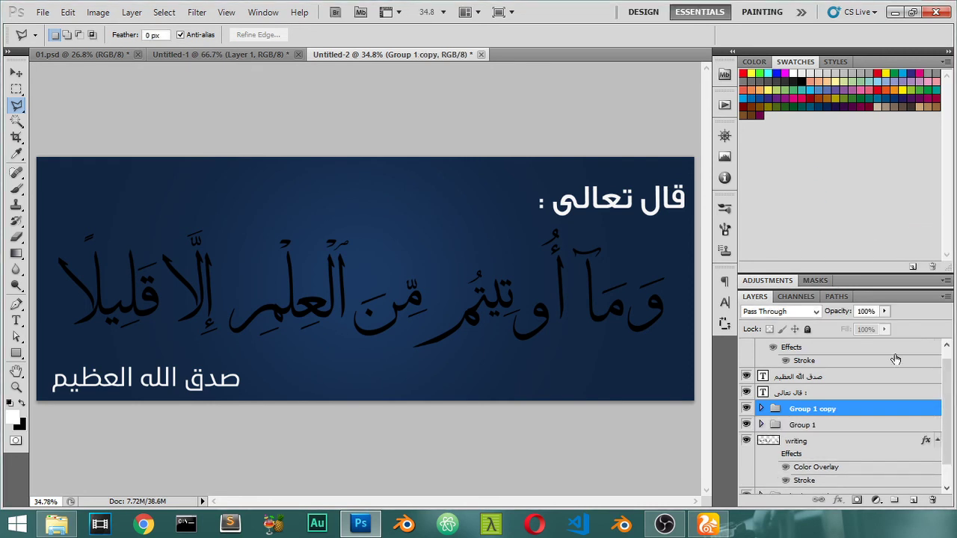
click(746, 424)
right_click(807, 411)
click(859, 282)
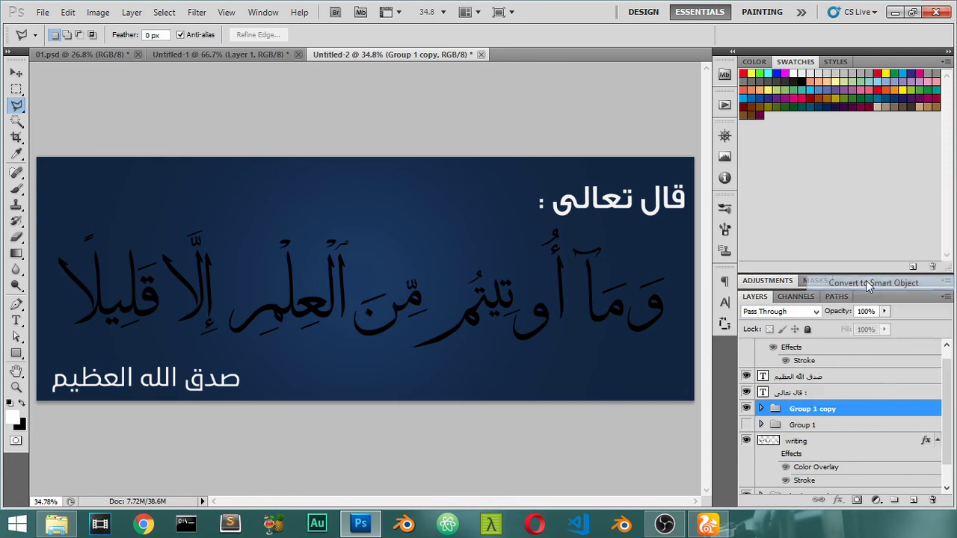
- Give Group 1 copy an orange (#ffa200) Color Overlay layer style
double_click(891, 417)
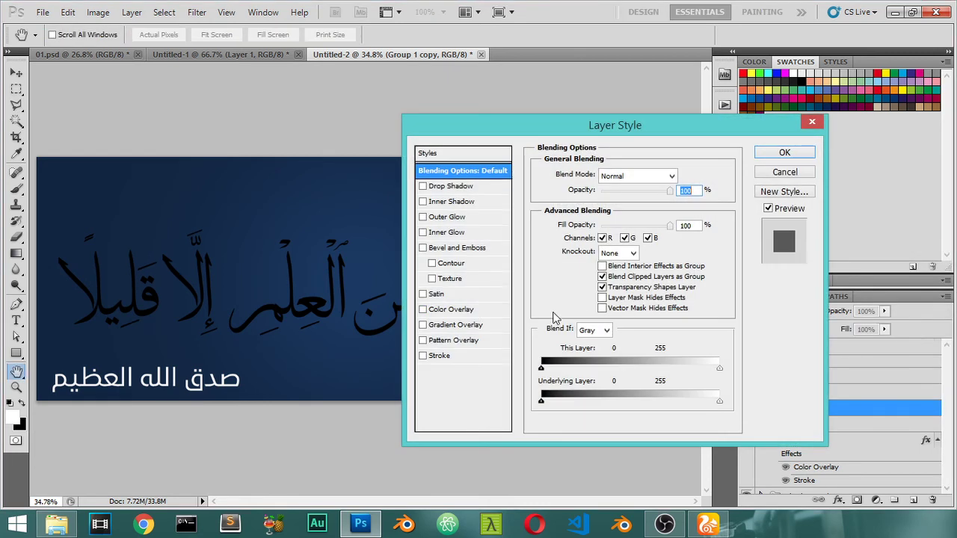
click(469, 312)
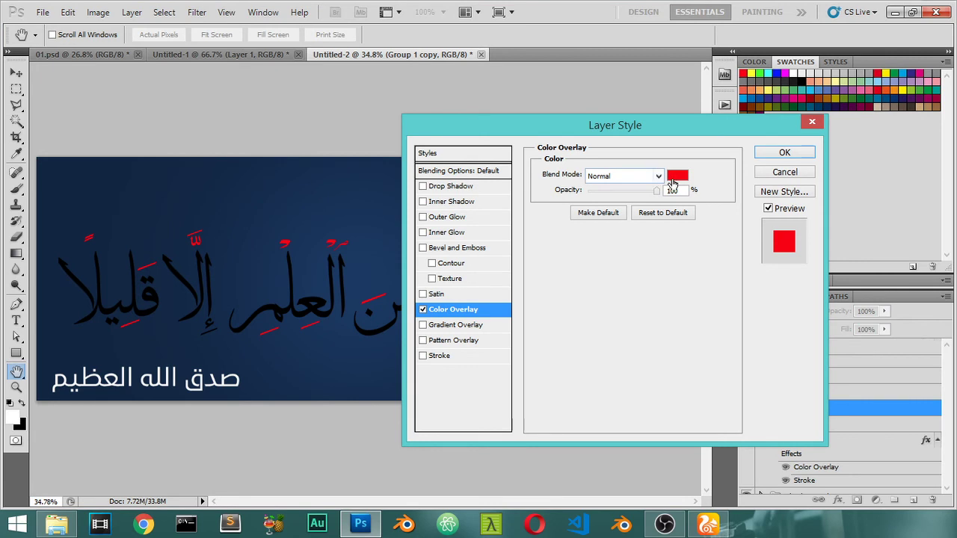
click(677, 176)
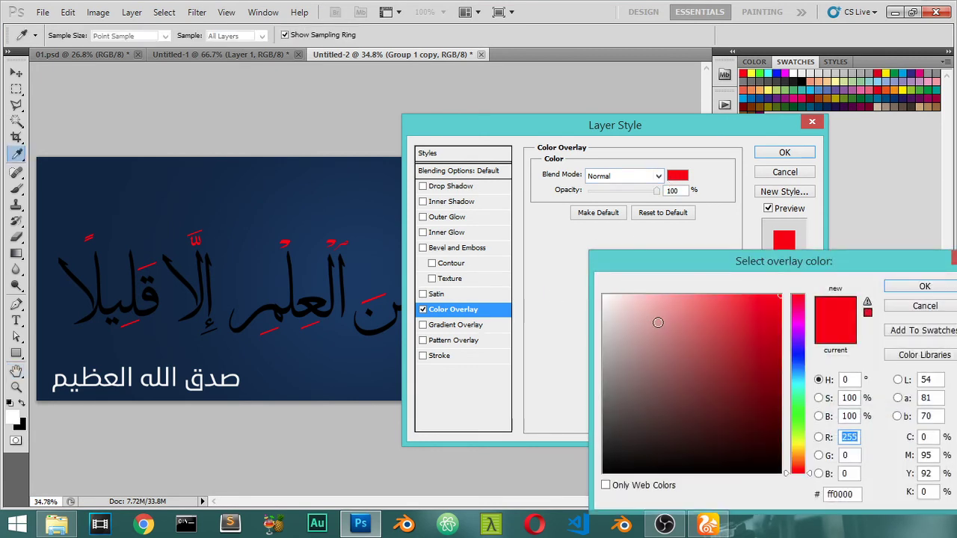
click(799, 444)
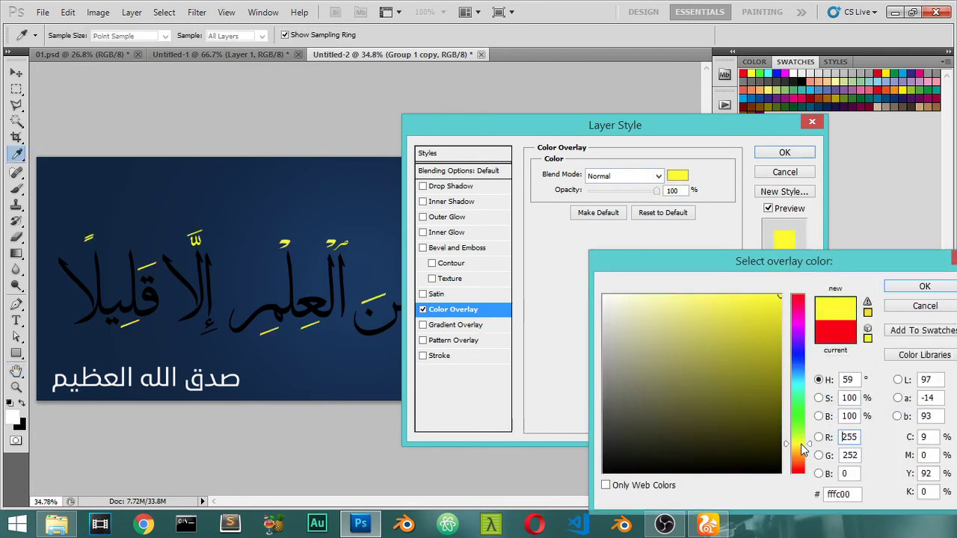
drag(812, 444, 814, 457)
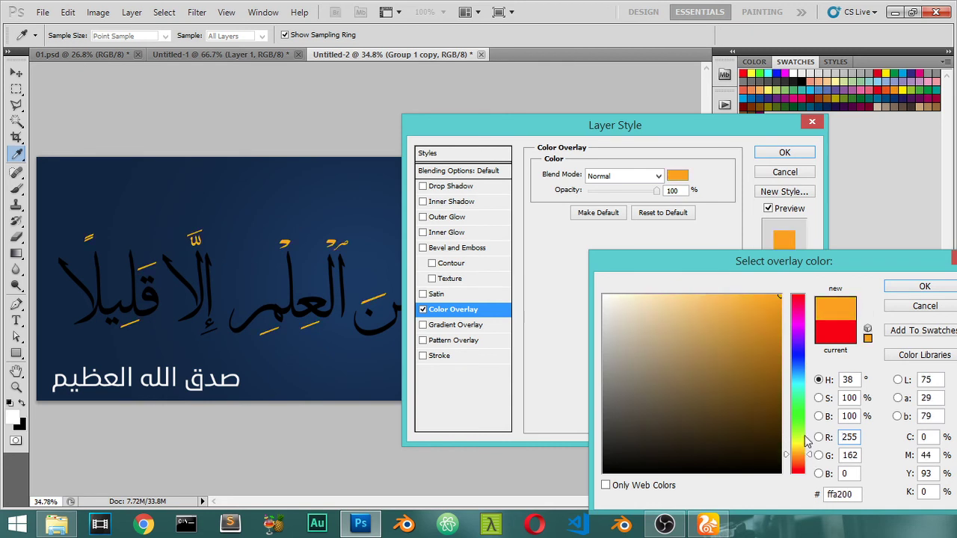
click(905, 290)
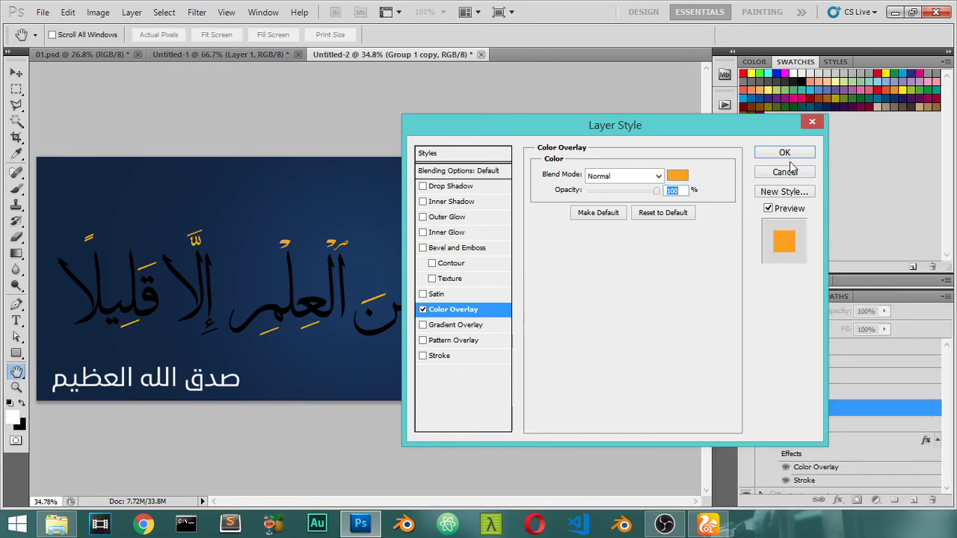
click(785, 153)
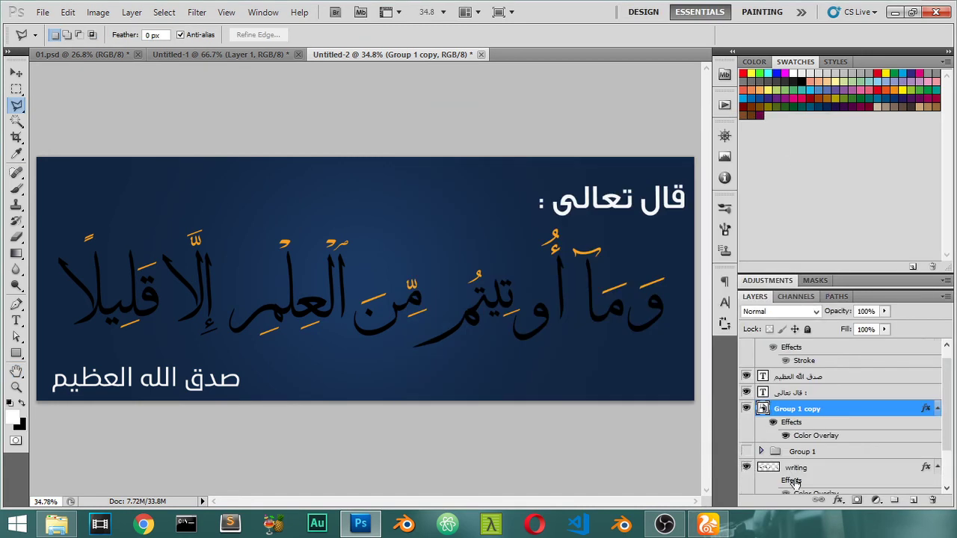
- Turn on the writing layer's effects for white outlined letters, then zoom to 100%
scroll(794, 483, down, 3)
click(773, 429)
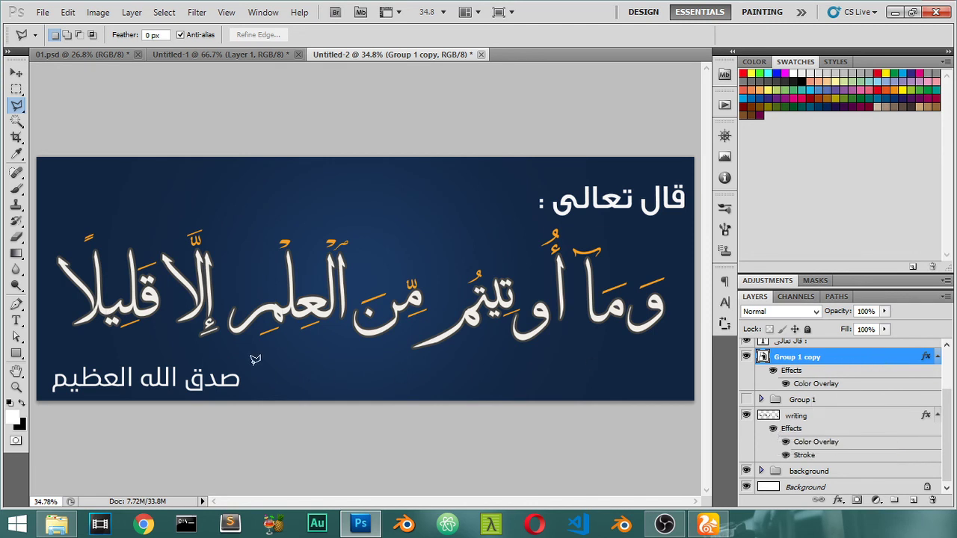
drag(255, 352, 426, 339)
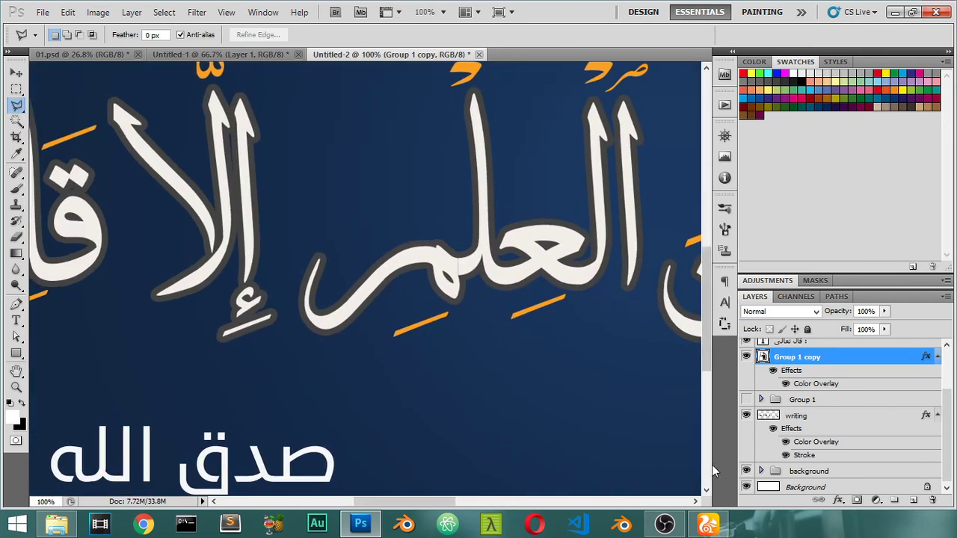
- Hide the calligraphy's white effects and lasso-select the hamza below the alef
click(773, 428)
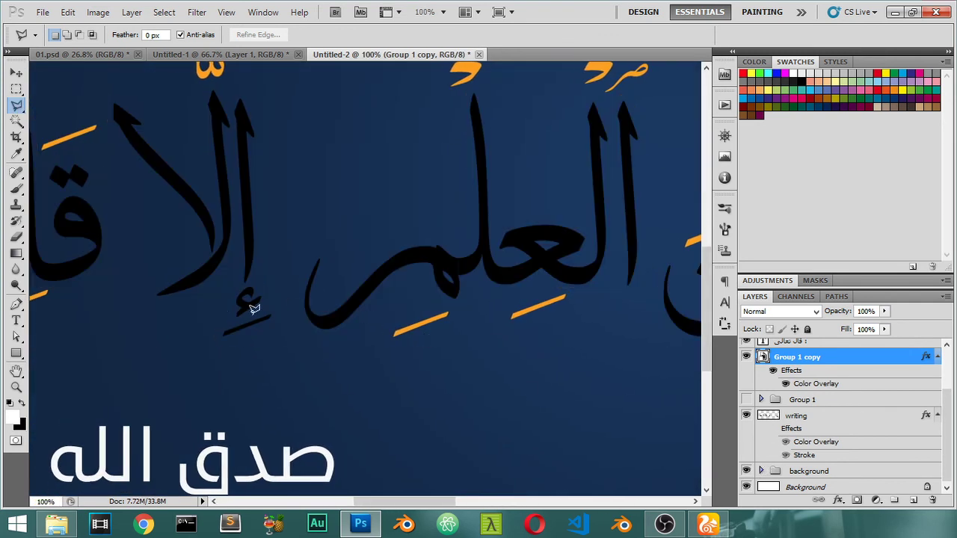
click(273, 304)
click(200, 343)
click(246, 372)
click(284, 367)
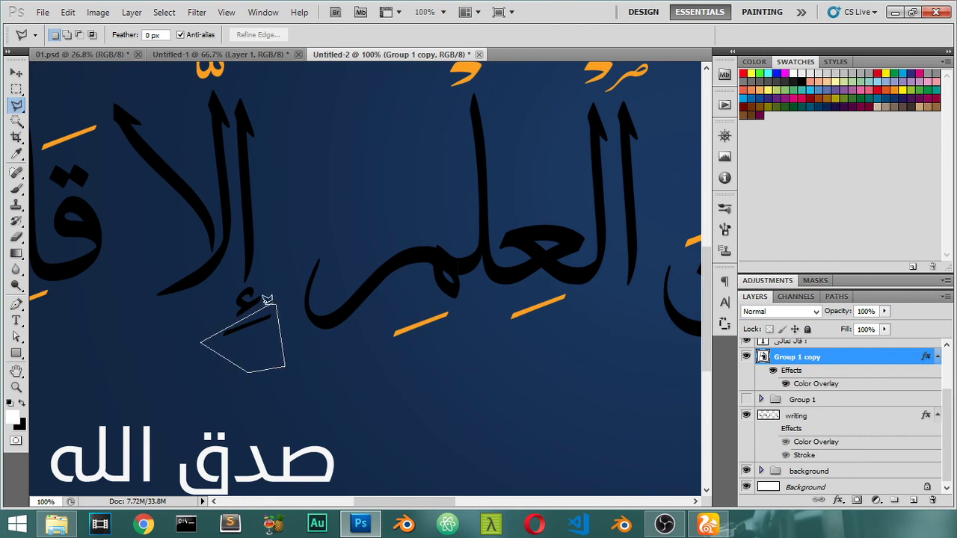
click(274, 301)
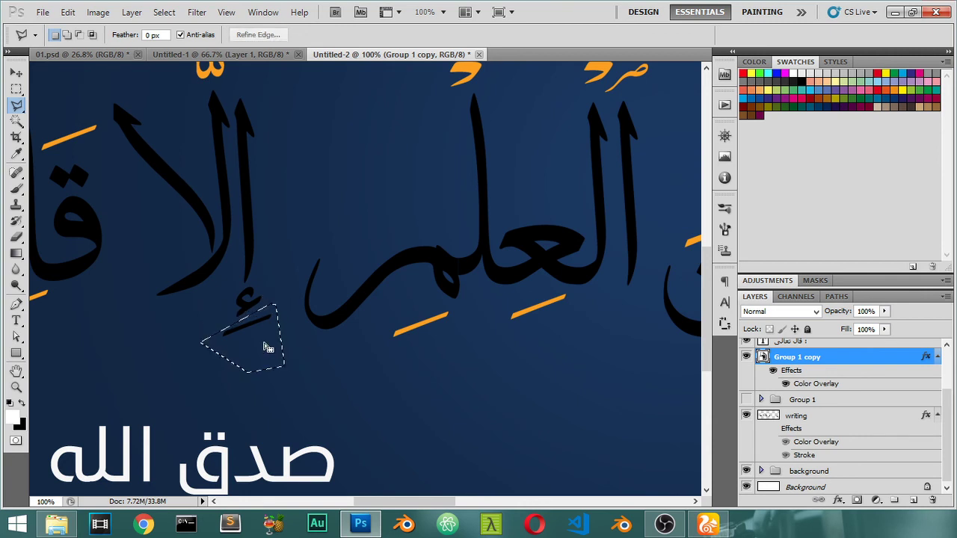
- Copy the hamza to Layer 15 and paste Group 1 copy's orange style onto it
click(799, 416)
key(ctrl+j)
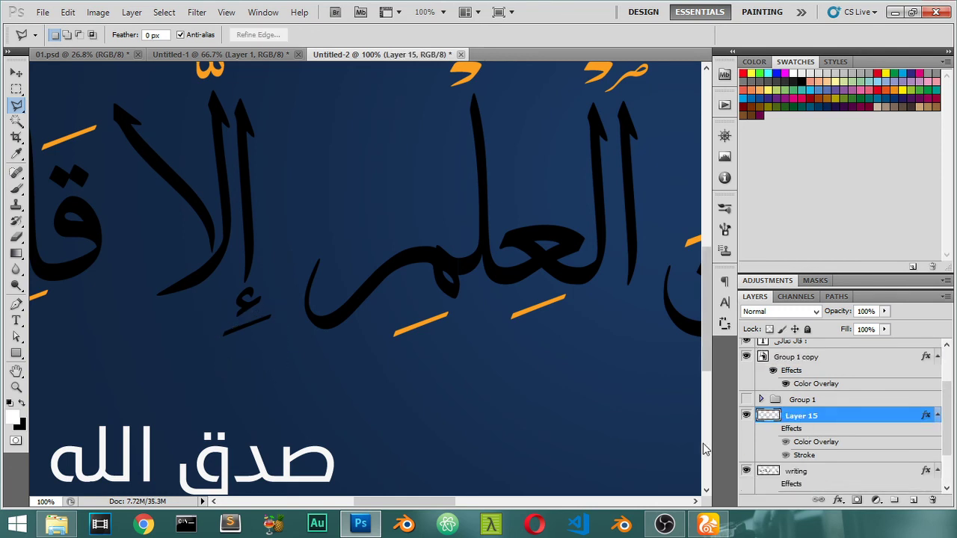
right_click(829, 359)
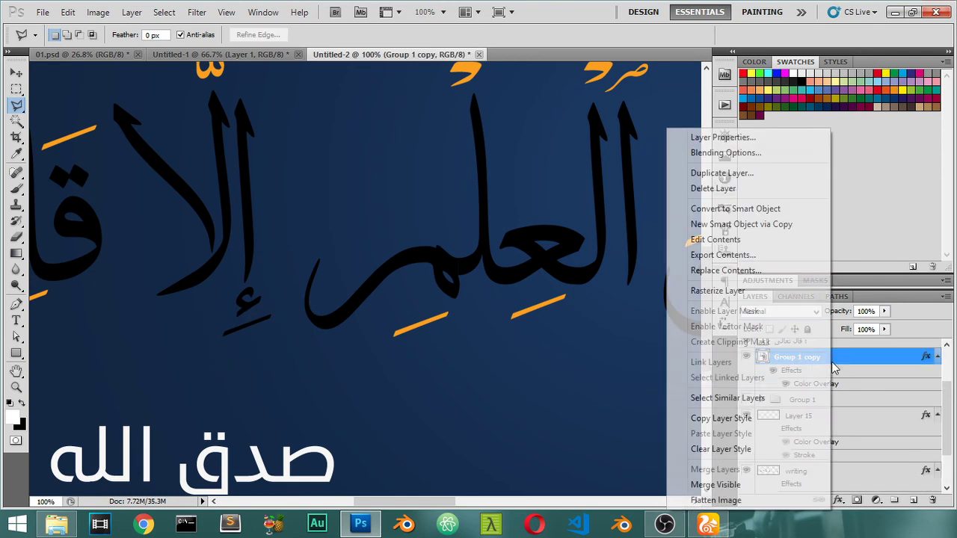
click(736, 418)
click(814, 421)
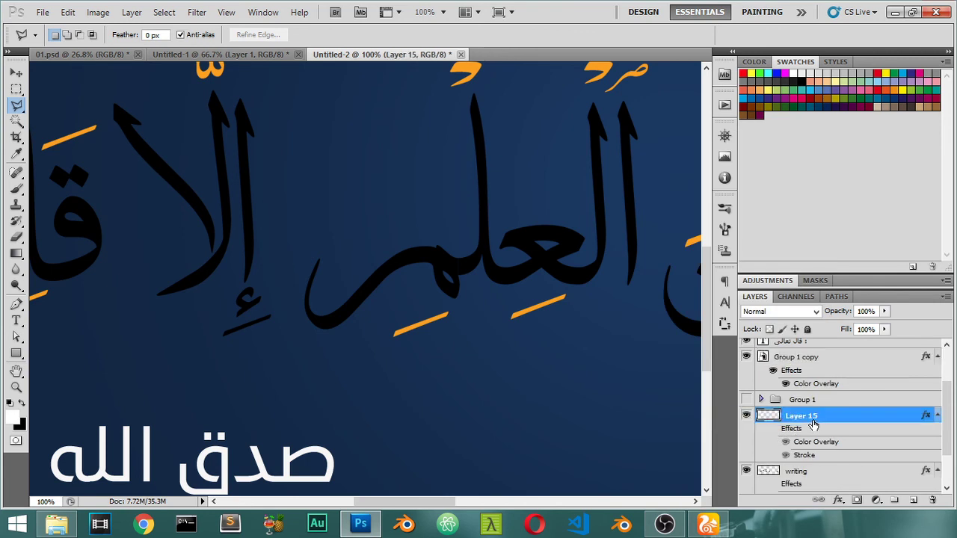
right_click(813, 421)
click(847, 343)
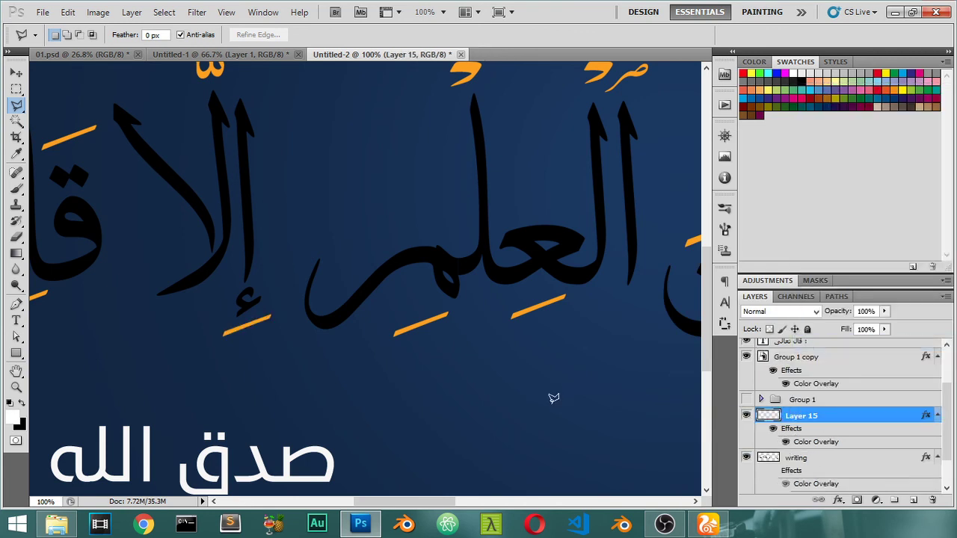
key(ctrl+0)
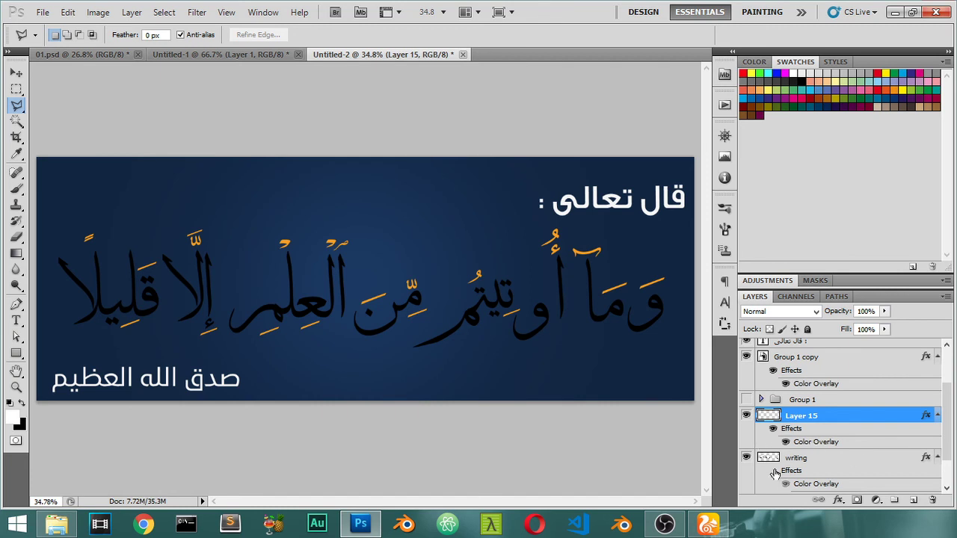
- Turn the writing layer's white effects back on and start saving under a new name
scroll(776, 448, down, 2)
click(774, 429)
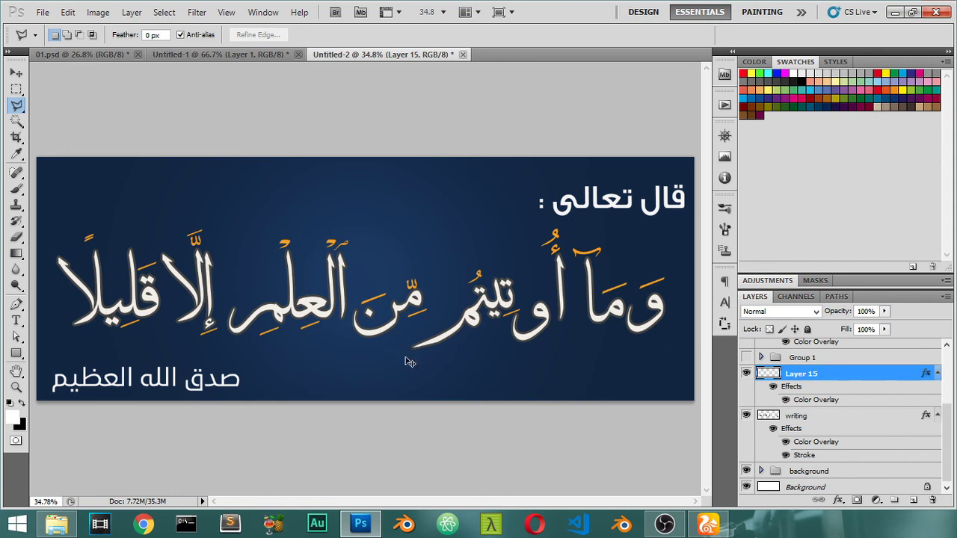
key(ctrl+s)
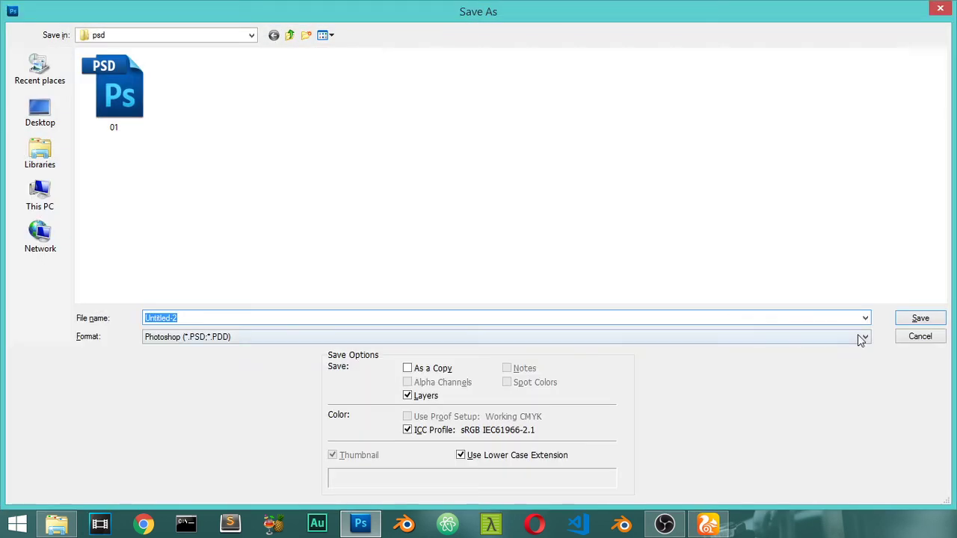
- Save the banner as writing-02 in Photoshop PSD format in the psd folder
text(02)
key(BackSpace)
key(BackSpace)
text(writing-02)
click(903, 320)
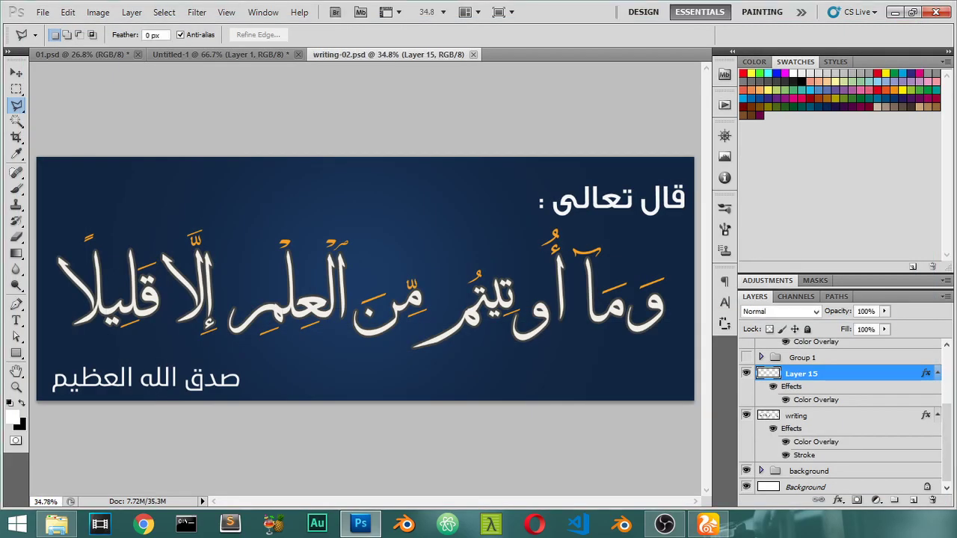